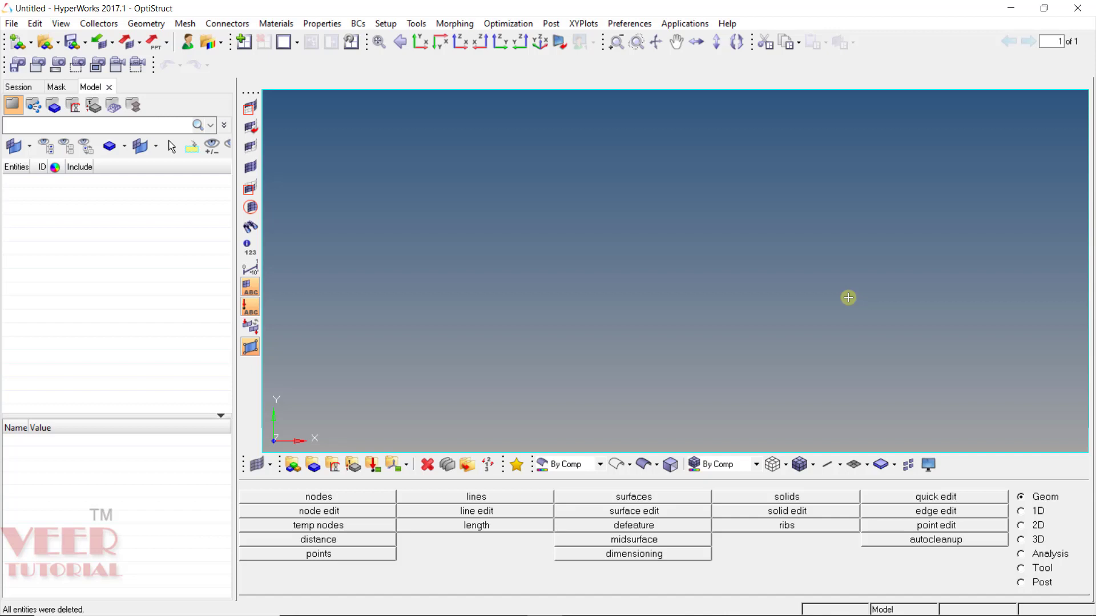
Open the clip_midsurface model from the 2D mesh folder and display its geometry shaded with surface edges
click(45, 46)
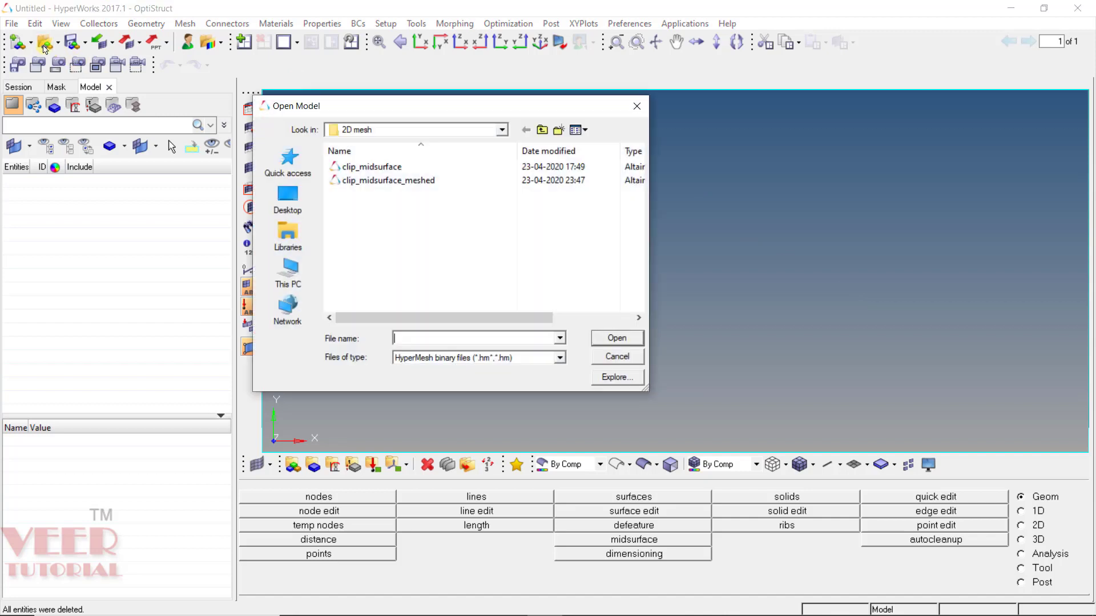
click(366, 168)
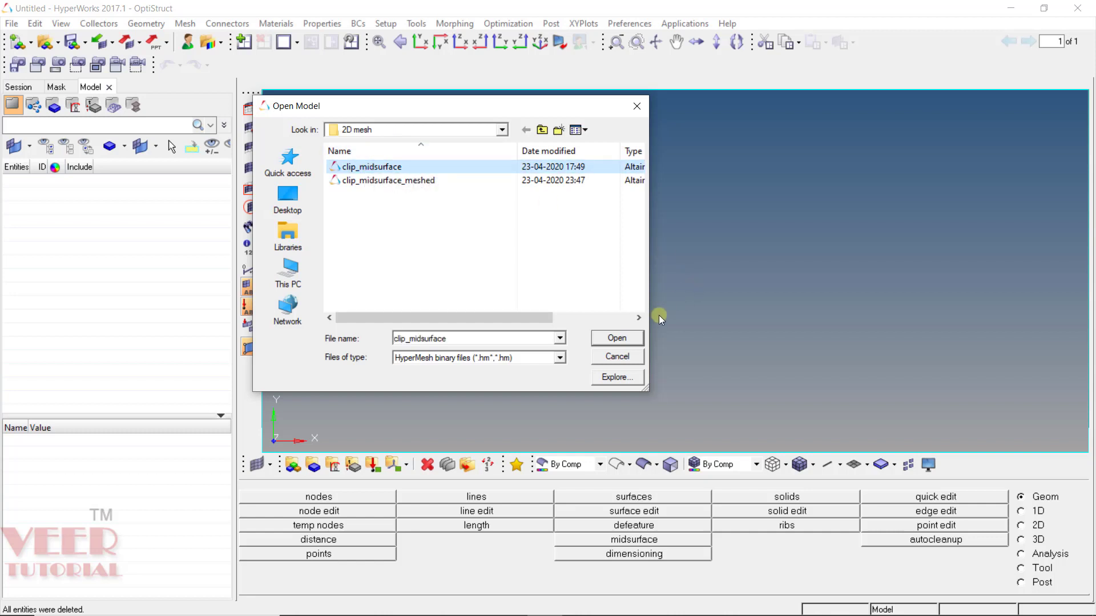
click(629, 339)
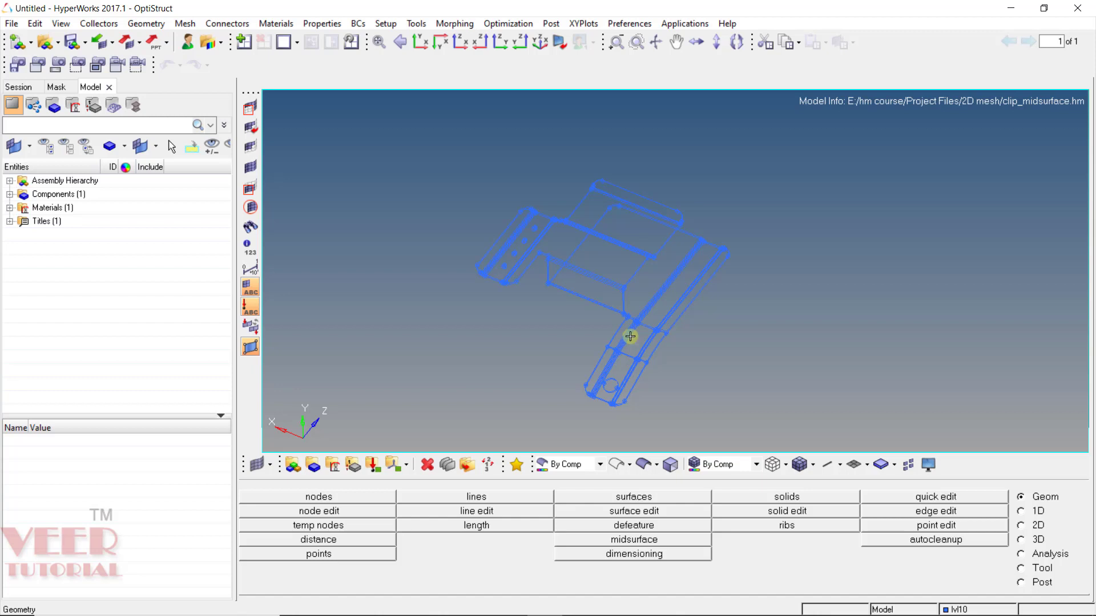
click(644, 465)
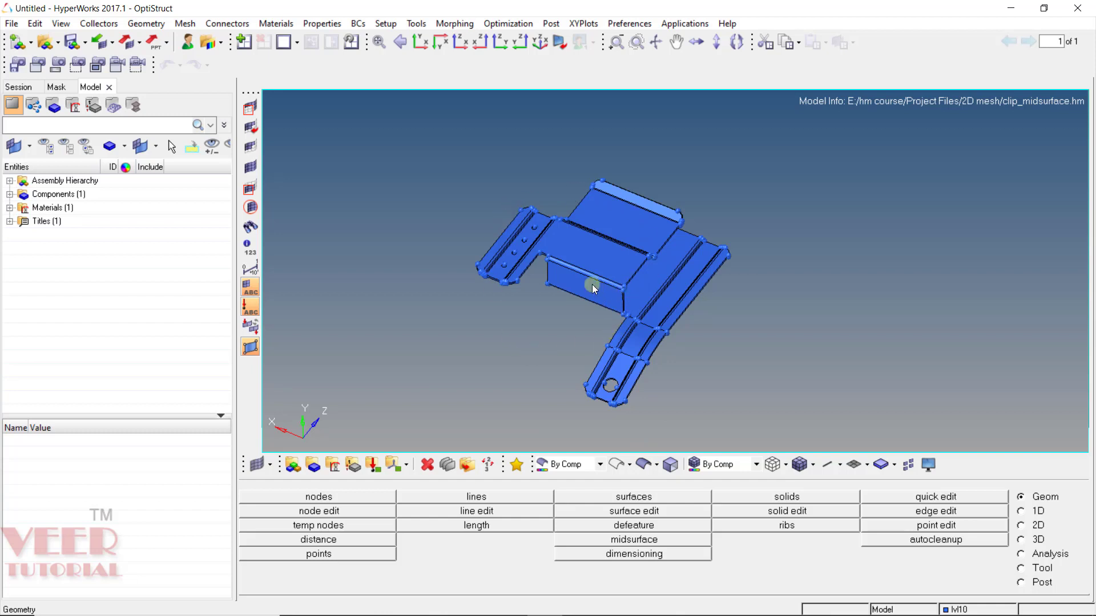
Measure the clip's sheet thickness between the two edge points at a rounded corner of the perforated flange
ctrl+drag(539, 270, 528, 247)
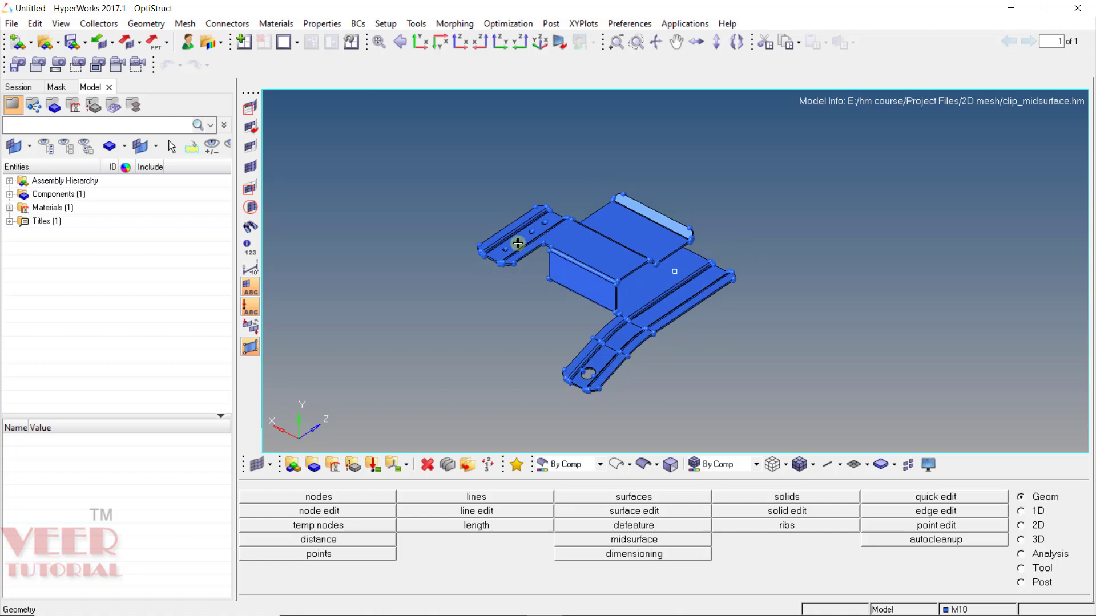
scroll(515, 241, up, 6)
scroll(516, 276, down, 2)
scroll(527, 227, down, 3)
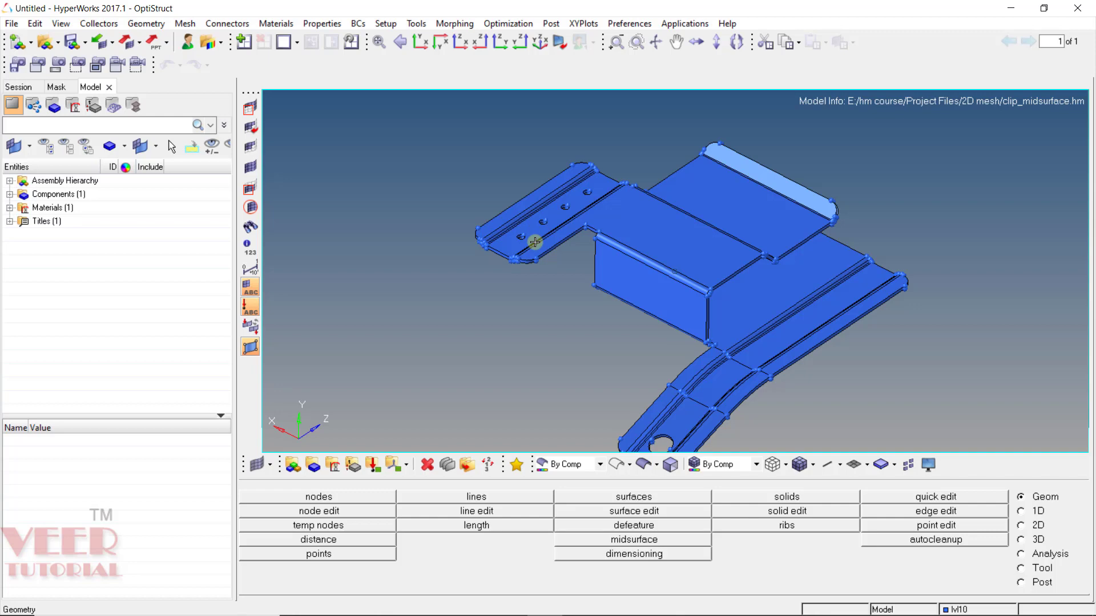
scroll(511, 246, up, 8)
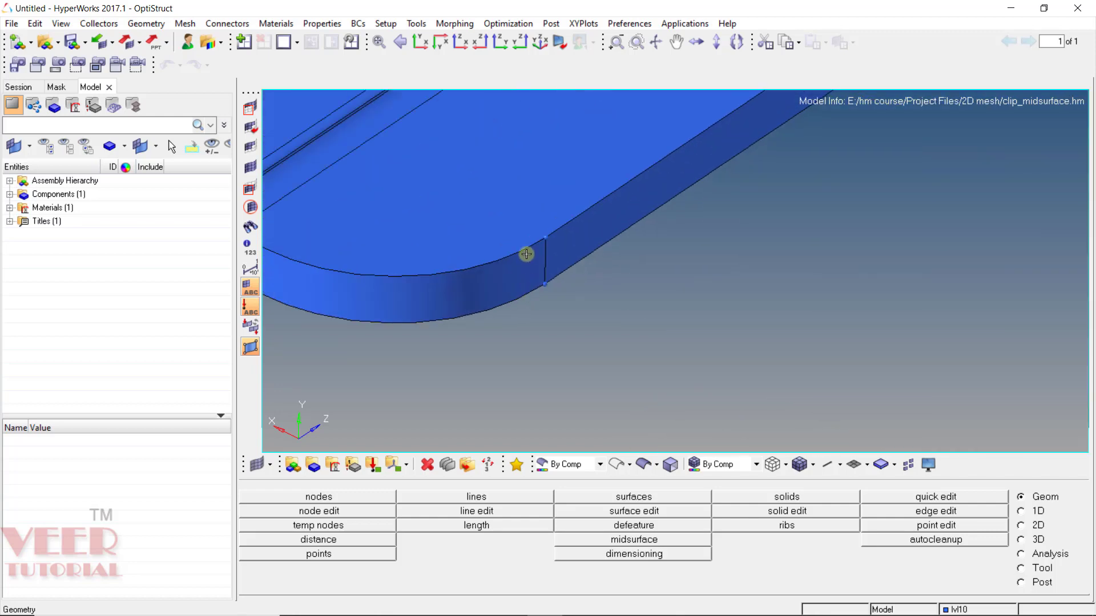
scroll(586, 266, up, 2)
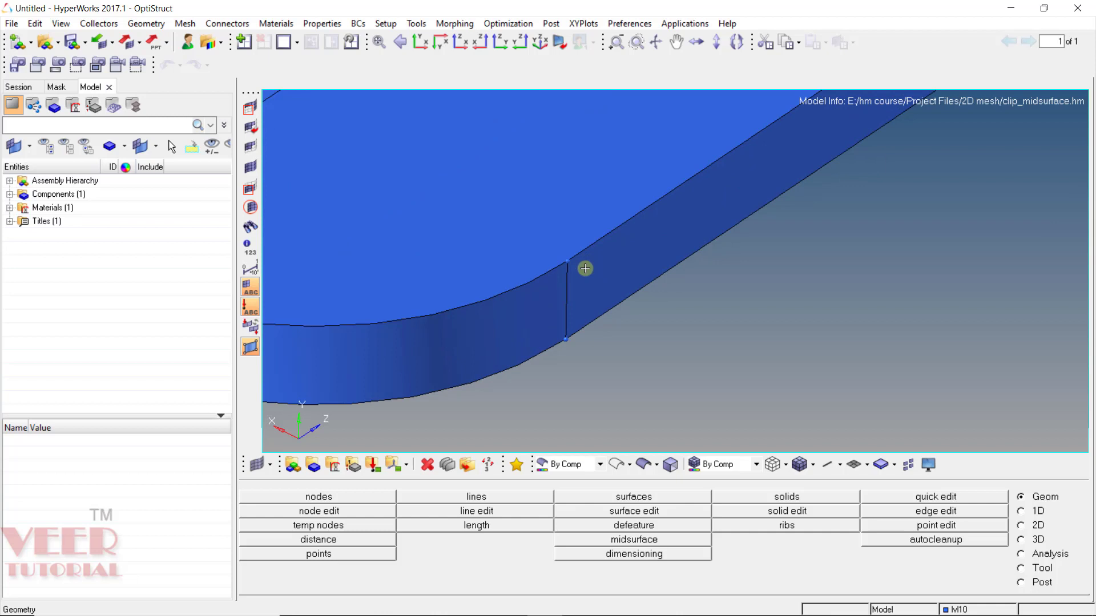
key(F4)
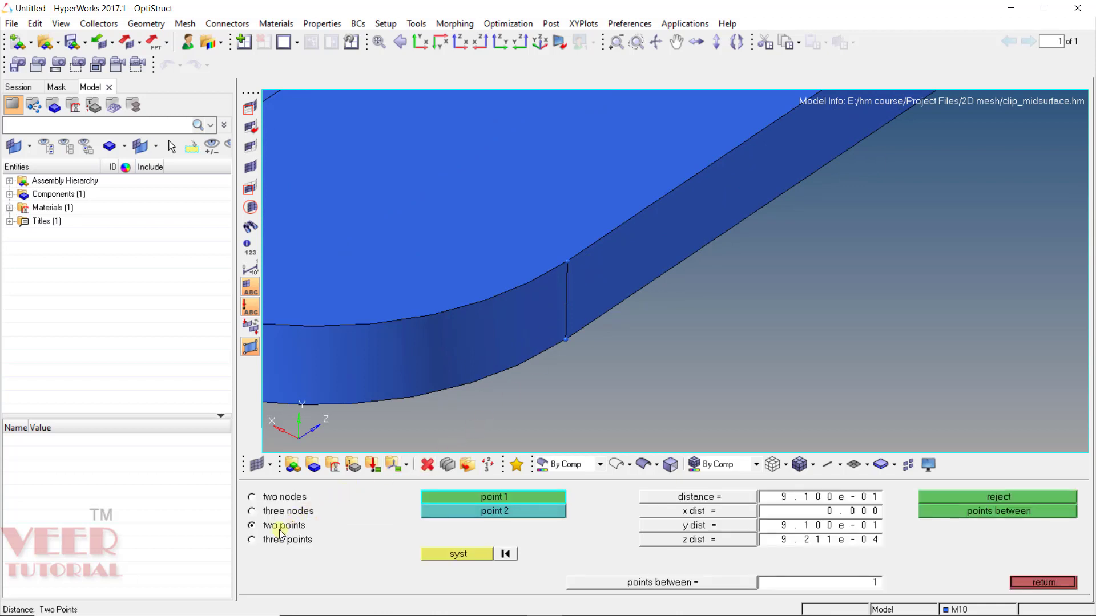
click(567, 337)
click(575, 264)
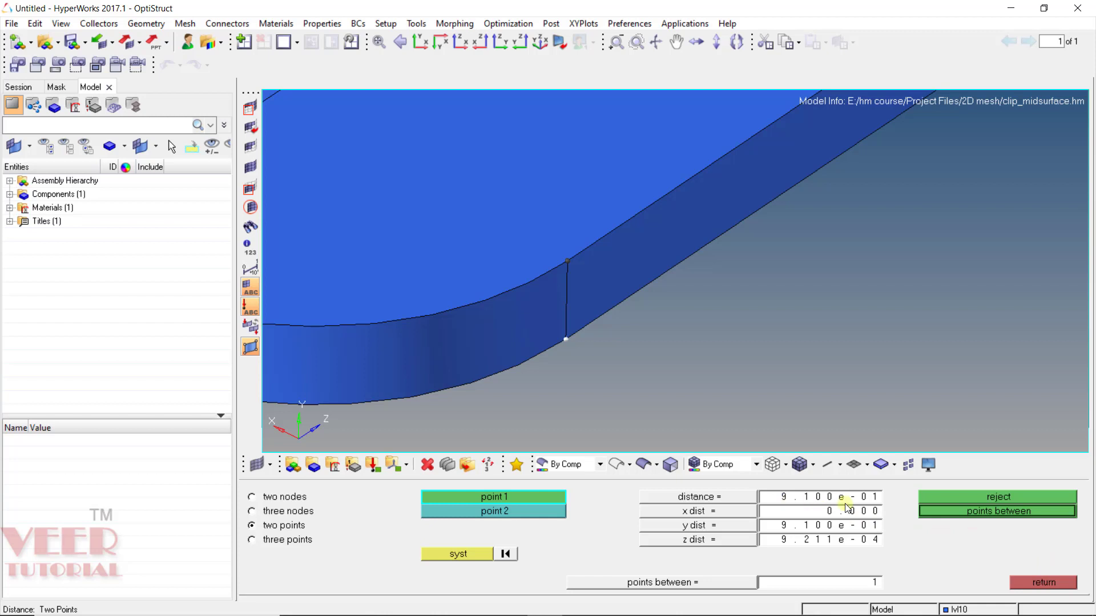
click(1052, 583)
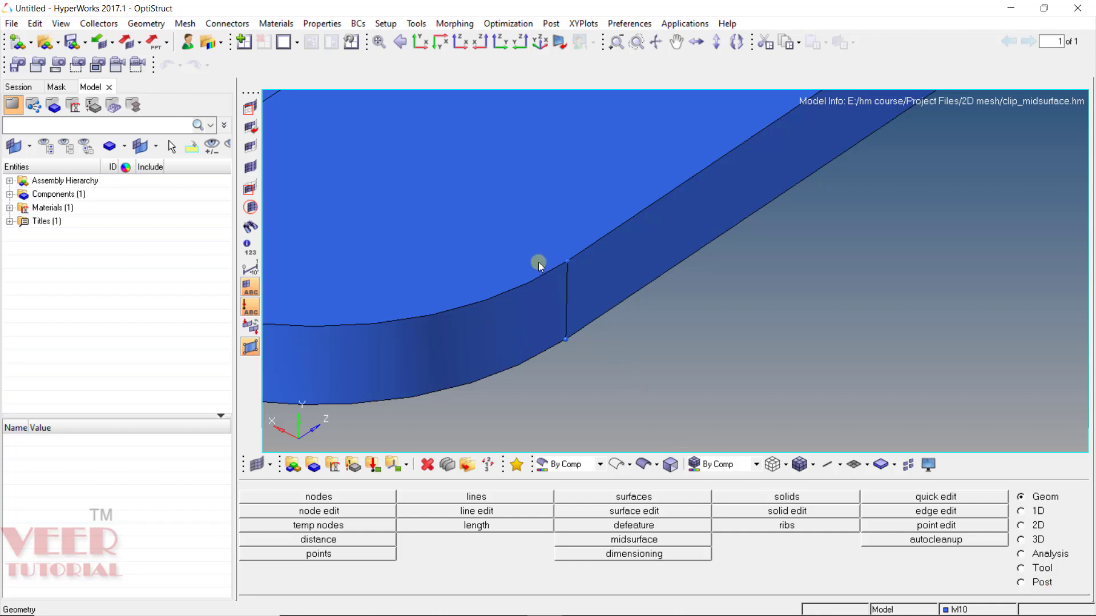
Extract the midsurface from the clip's closed-solid surfaces with auto extraction
scroll(501, 260, down, 8)
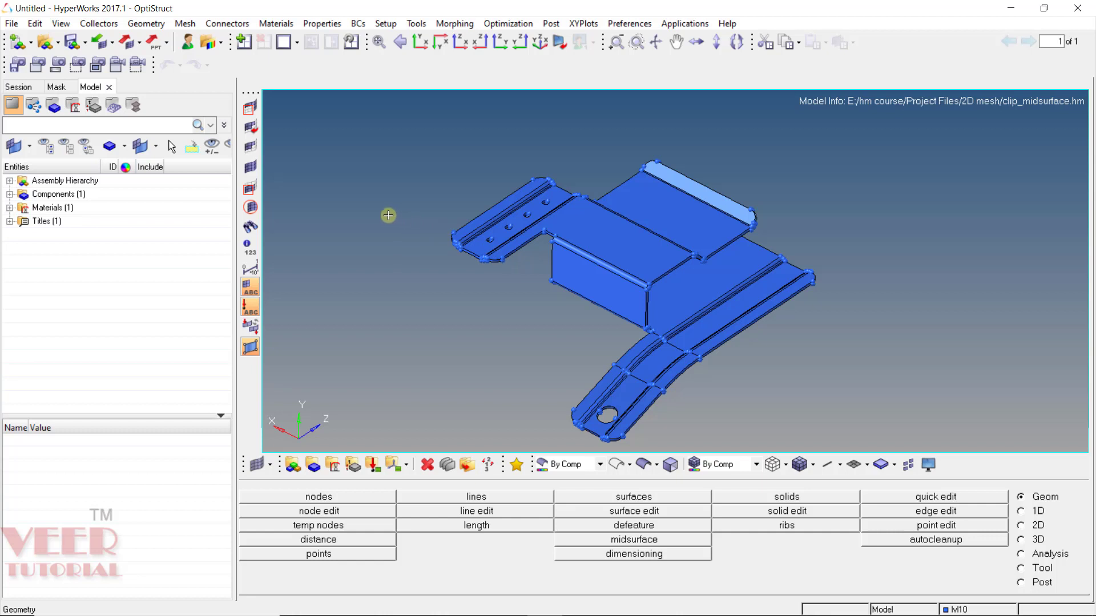
click(10, 195)
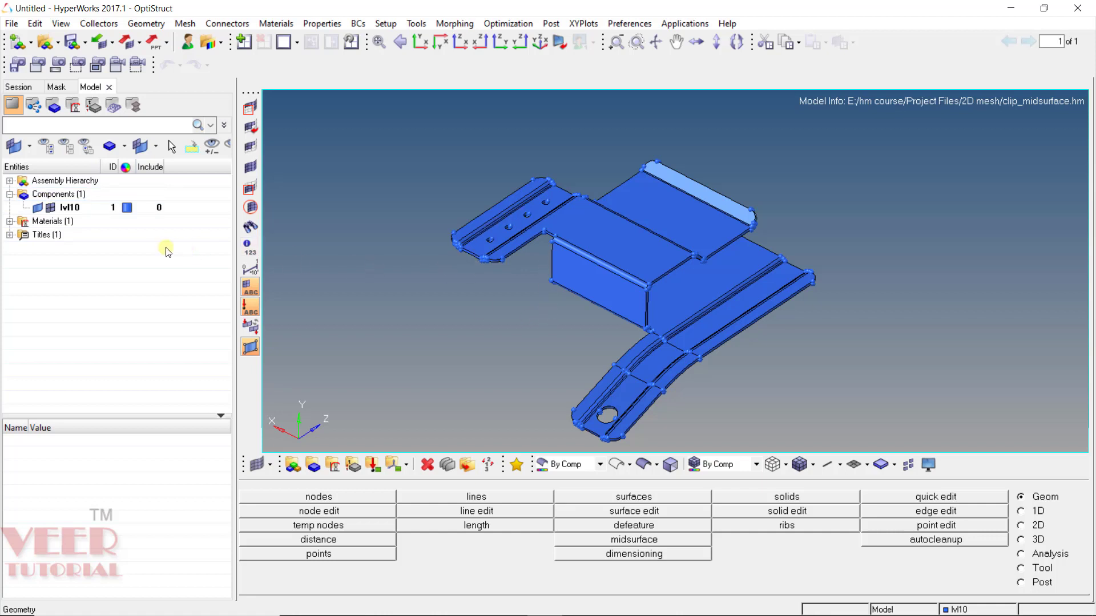
click(36, 208)
click(36, 207)
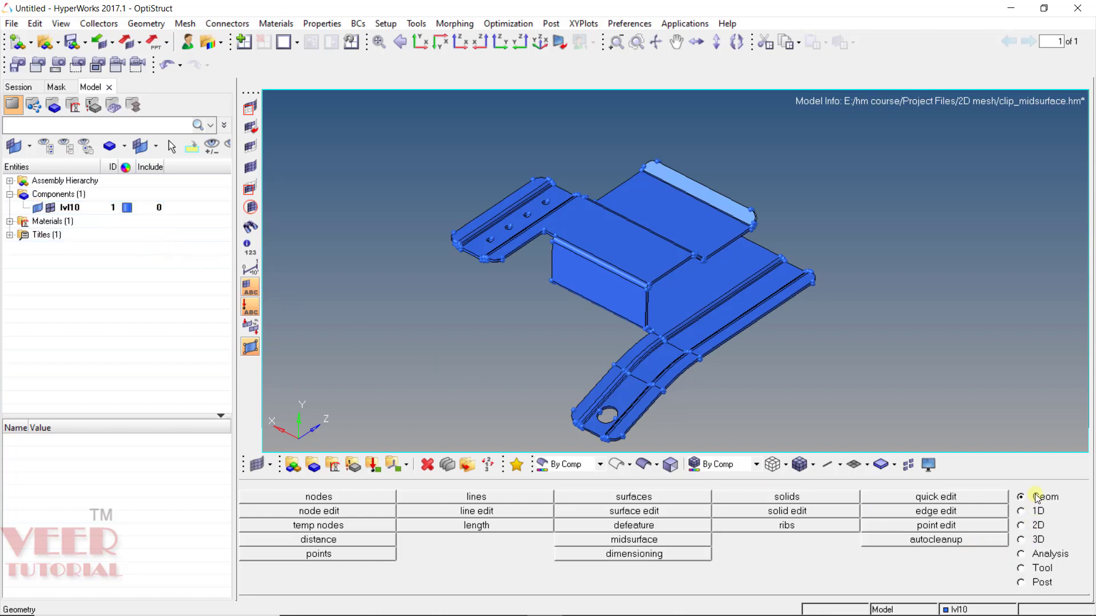
click(646, 541)
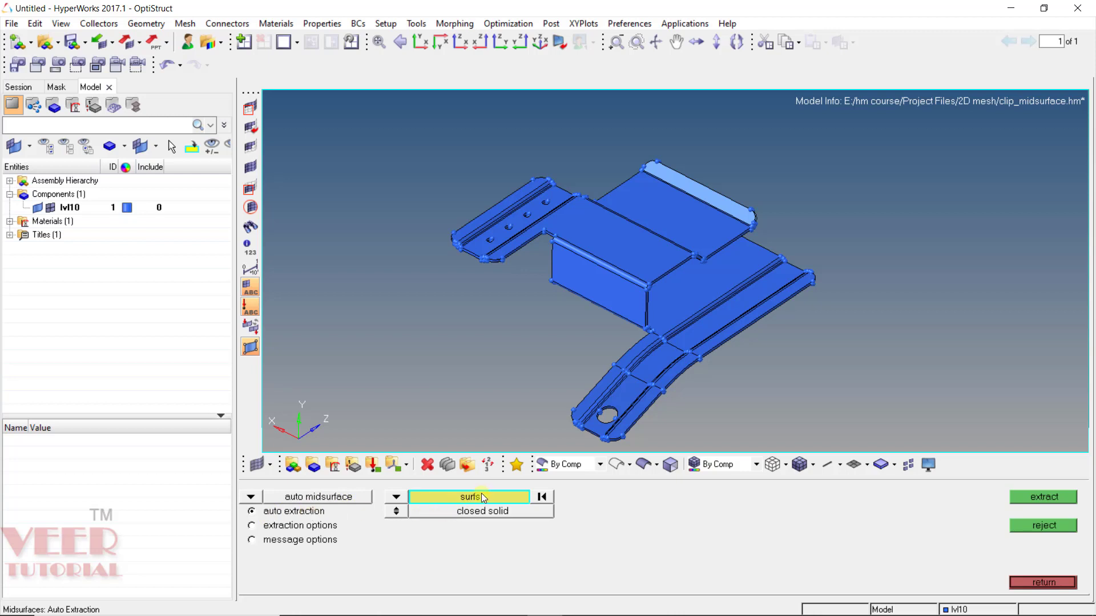
click(657, 257)
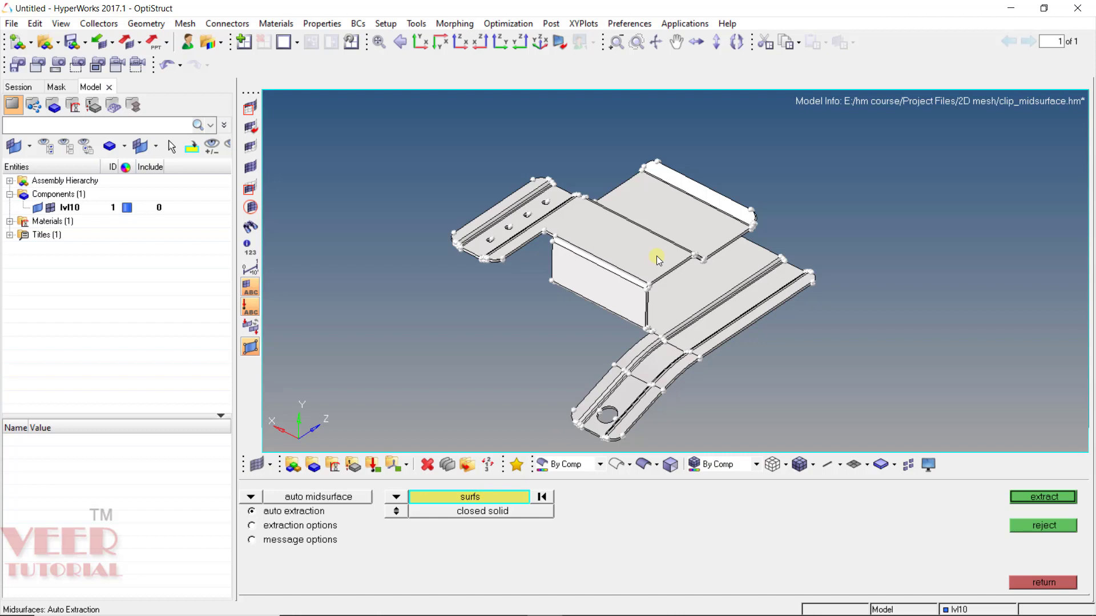
click(1044, 494)
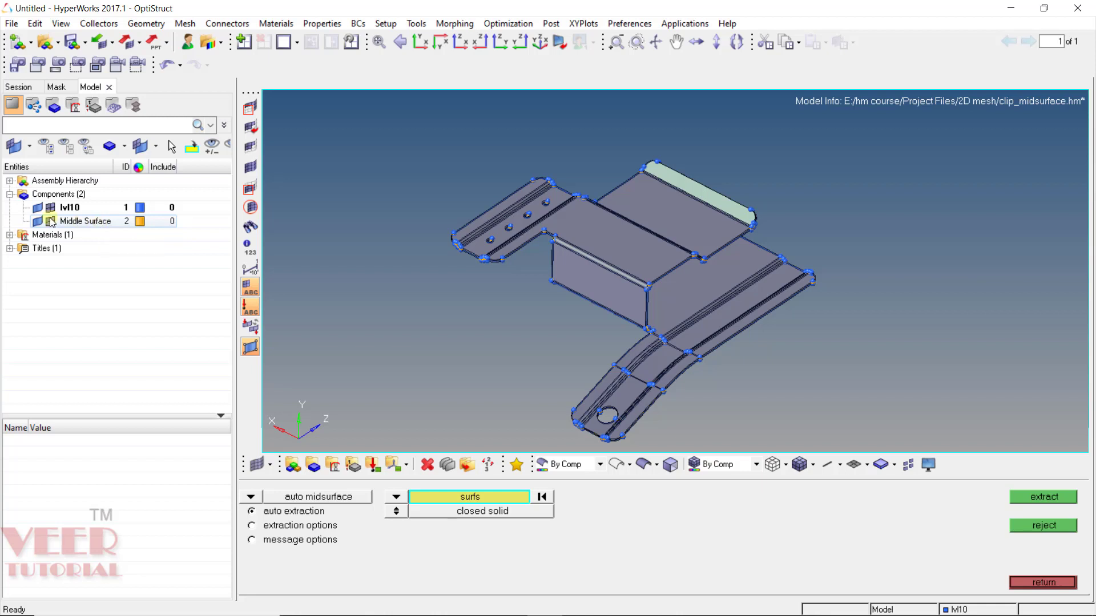
key(Escape)
click(484, 254)
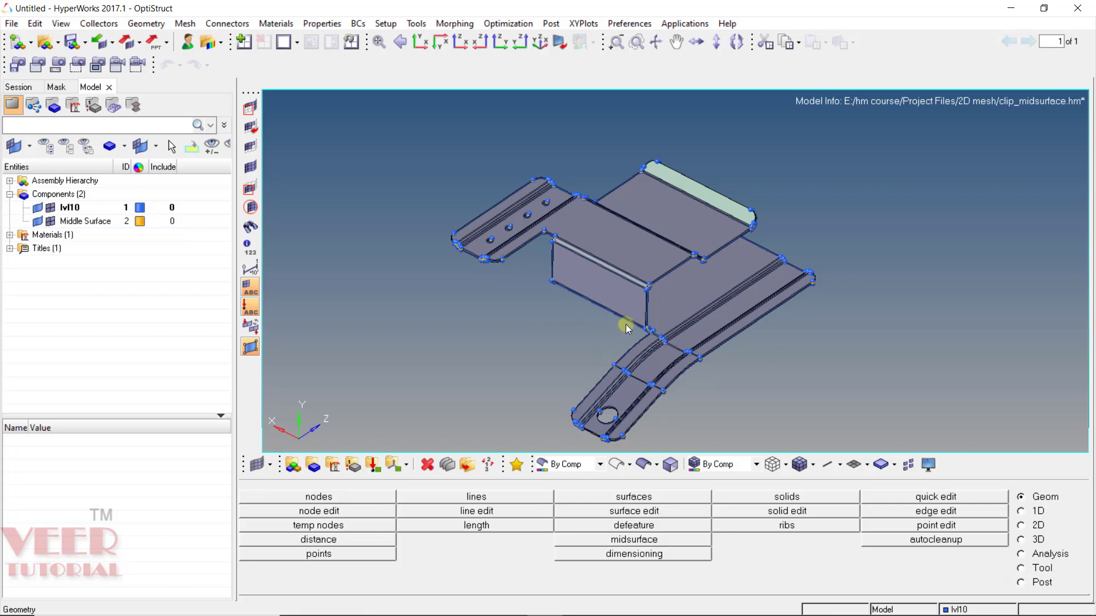
Hide the lvl10 component's geometry so only the Middle Surface component is displayed, and fit the model to the view
scroll(655, 276, up, 8)
scroll(552, 266, down, 3)
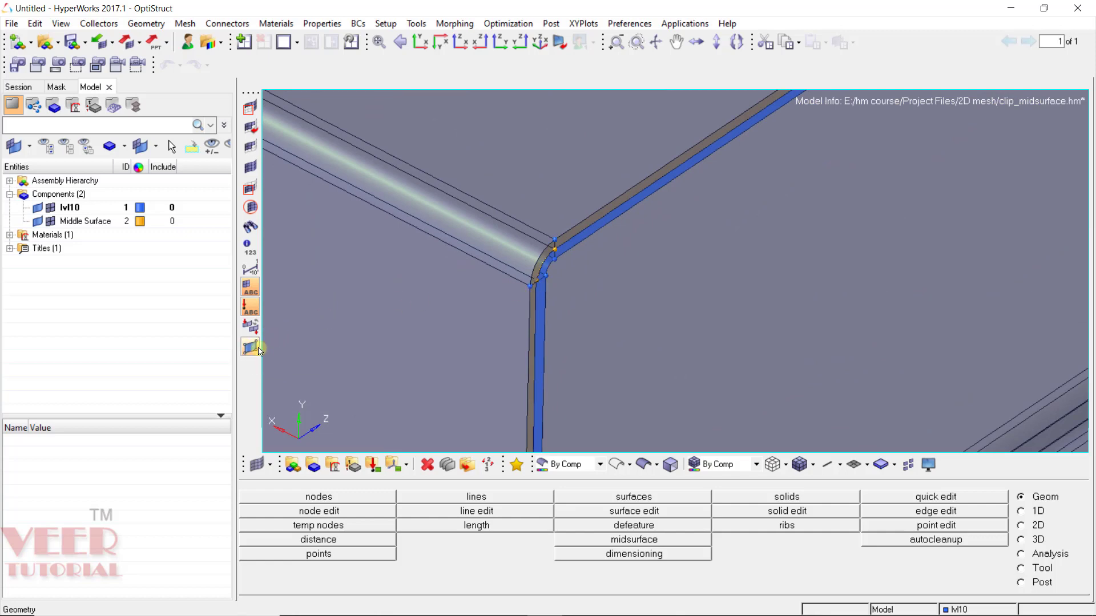
scroll(508, 248, down, 5)
scroll(519, 248, down, 1)
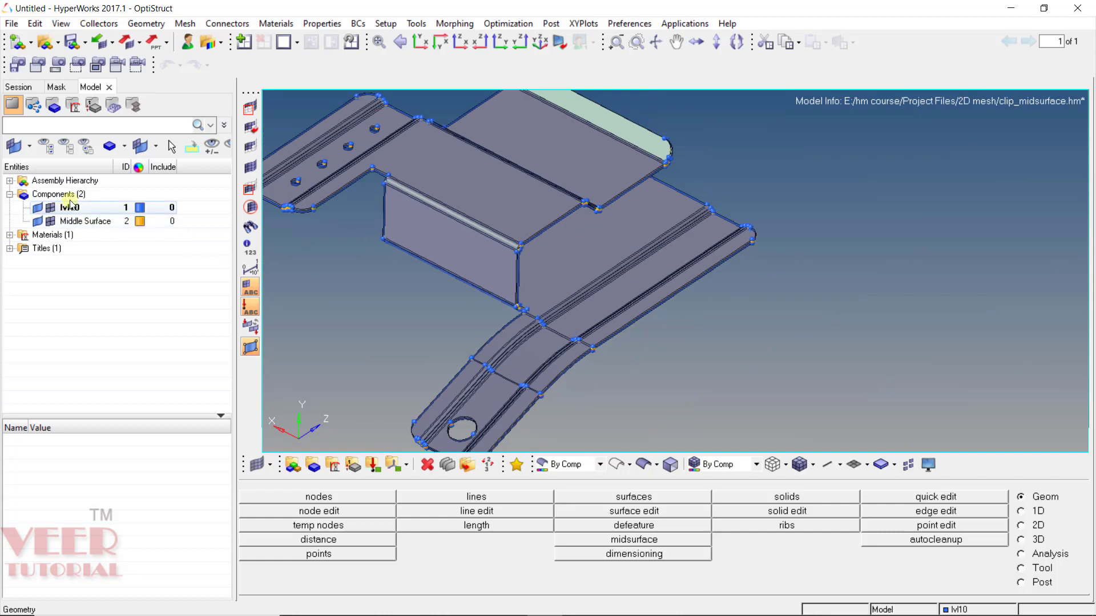
click(40, 210)
key(f)
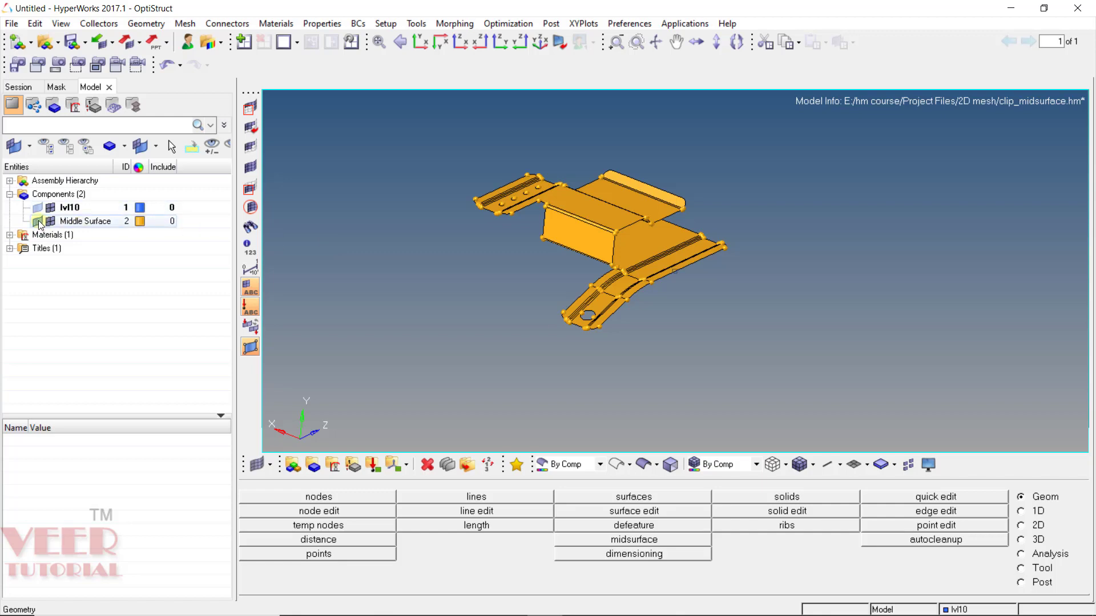
Confirm the mesh element size of 1.000 in the options and set the topology revision to keep mesh
ctrl+drag(553, 194, 515, 203)
scroll(505, 211, up, 10)
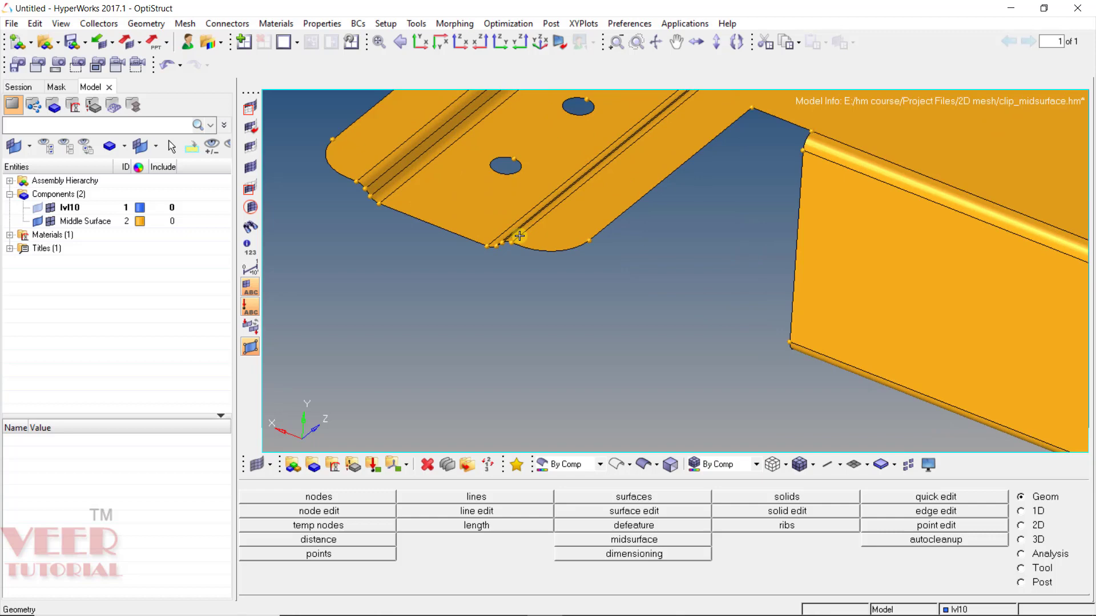
ctrl+drag(593, 318, 490, 258)
scroll(525, 276, down, 10)
scroll(490, 258, down, 3)
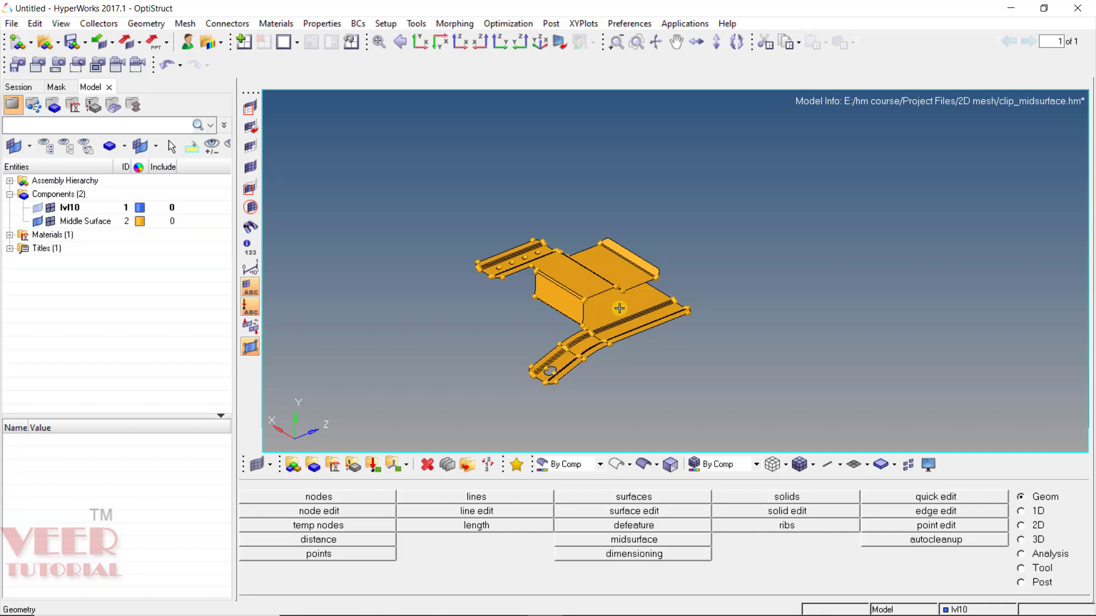
key(o)
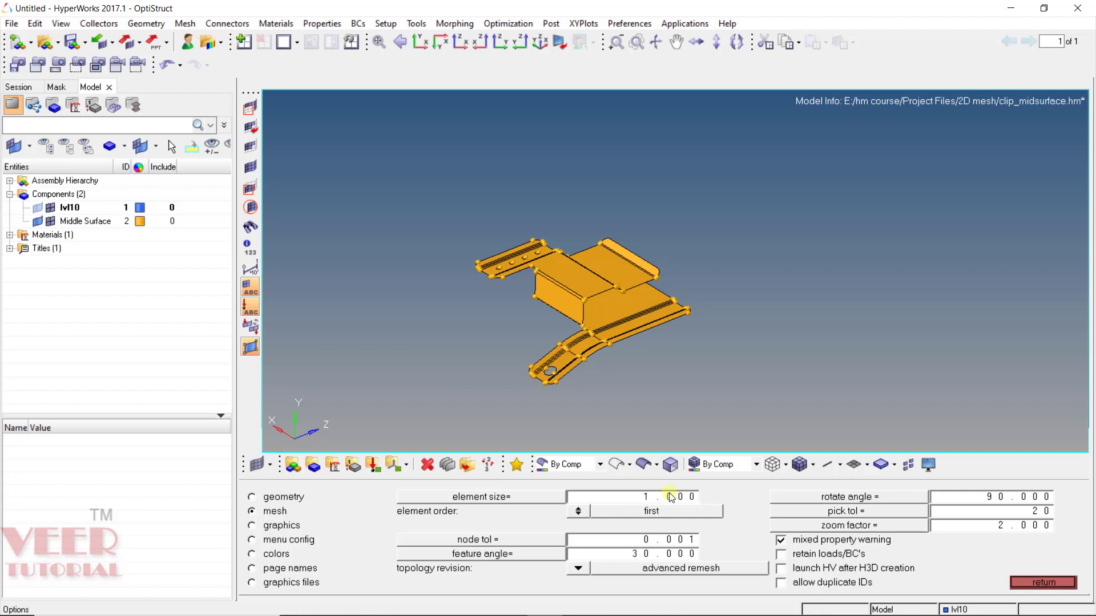
key(Return)
click(581, 570)
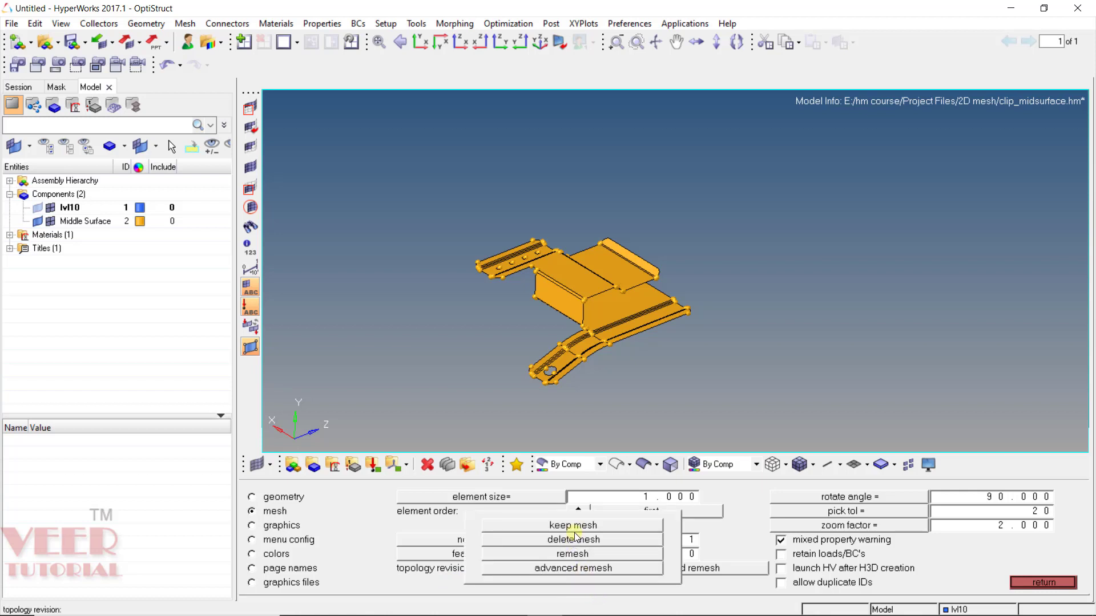
click(577, 529)
click(576, 568)
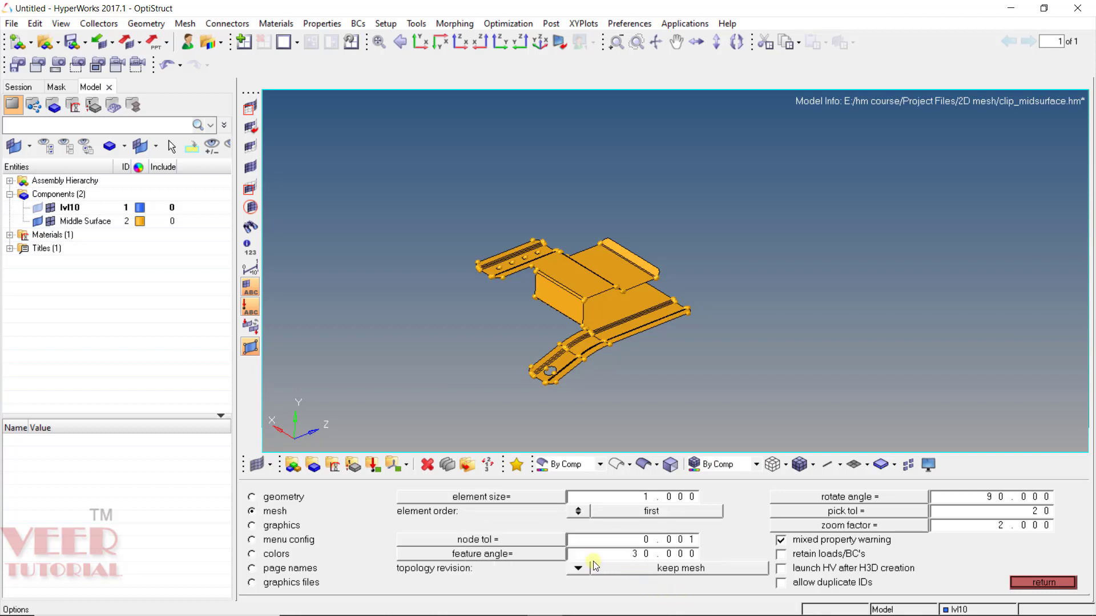
click(580, 570)
click(1056, 584)
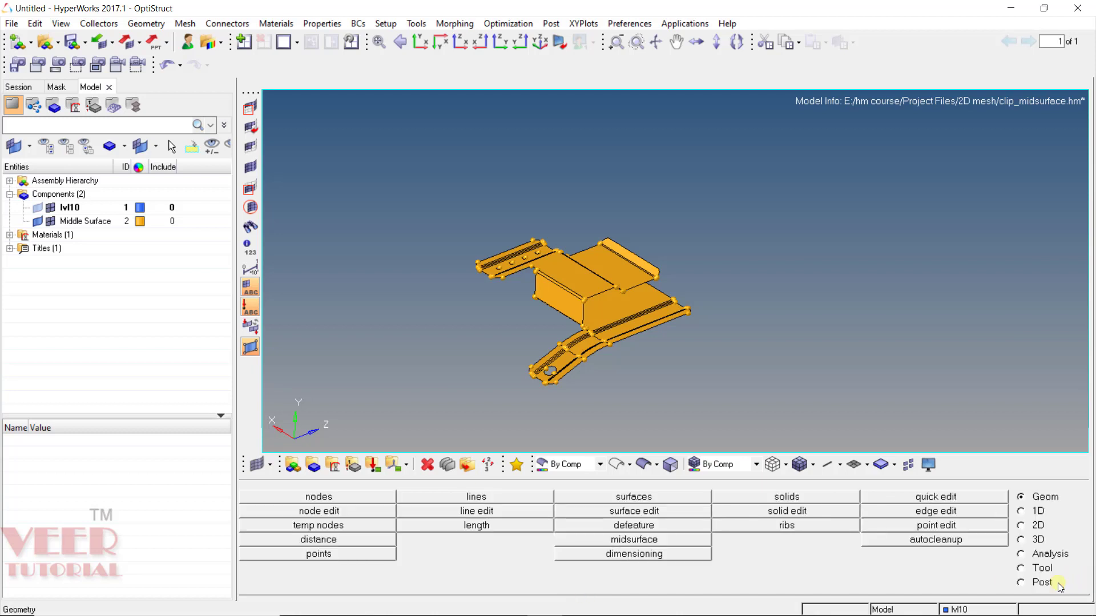
Review the 2D automesh size and bias settings for surfaces and the Middle Surface component's properties
click(1034, 526)
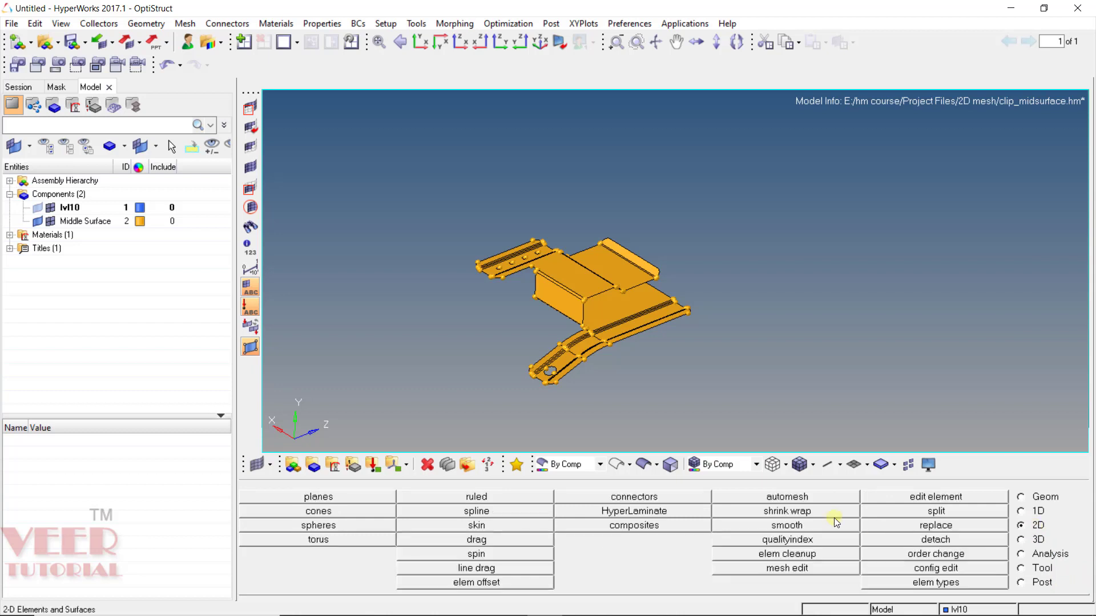
click(817, 498)
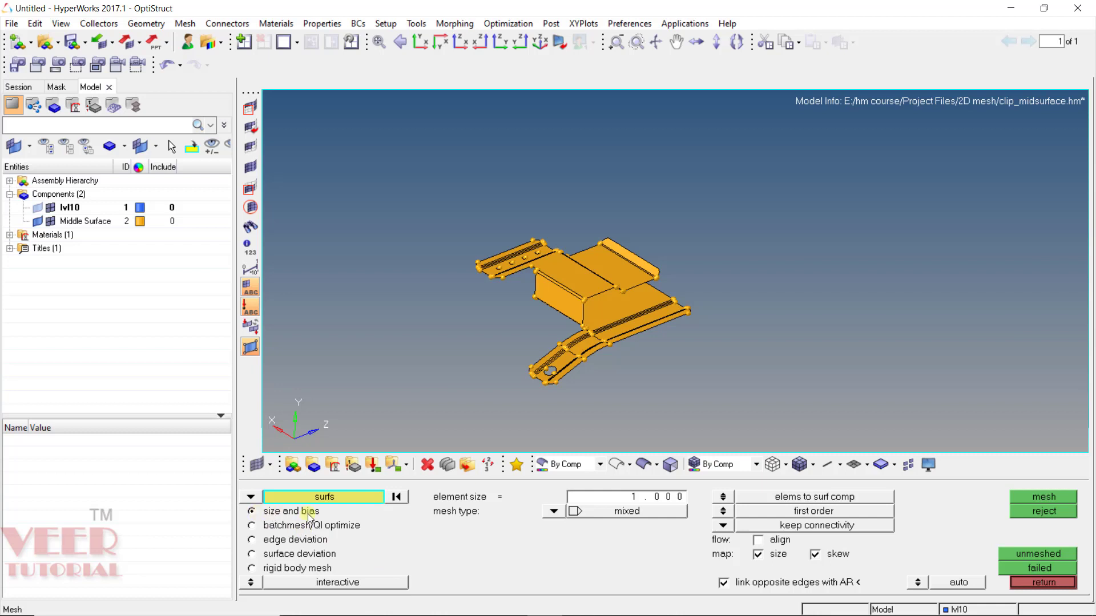
click(251, 496)
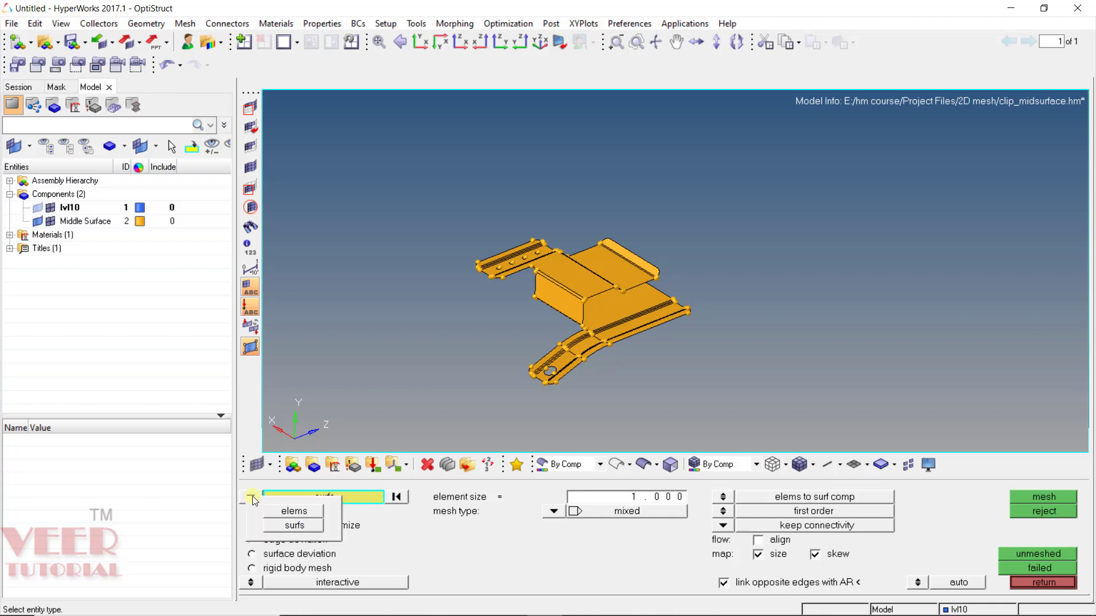
click(294, 526)
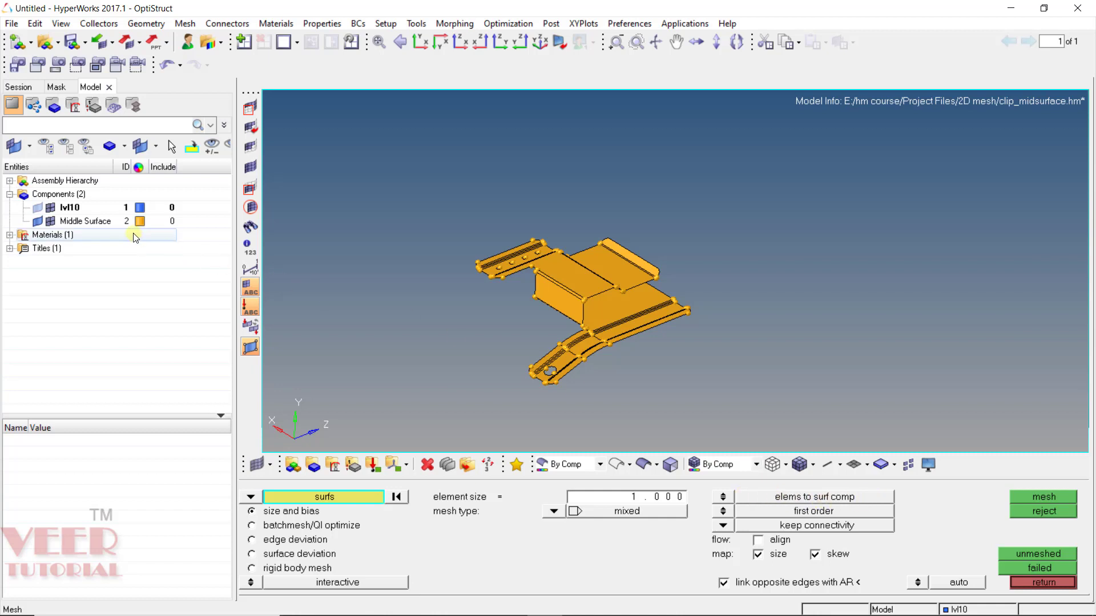
click(73, 224)
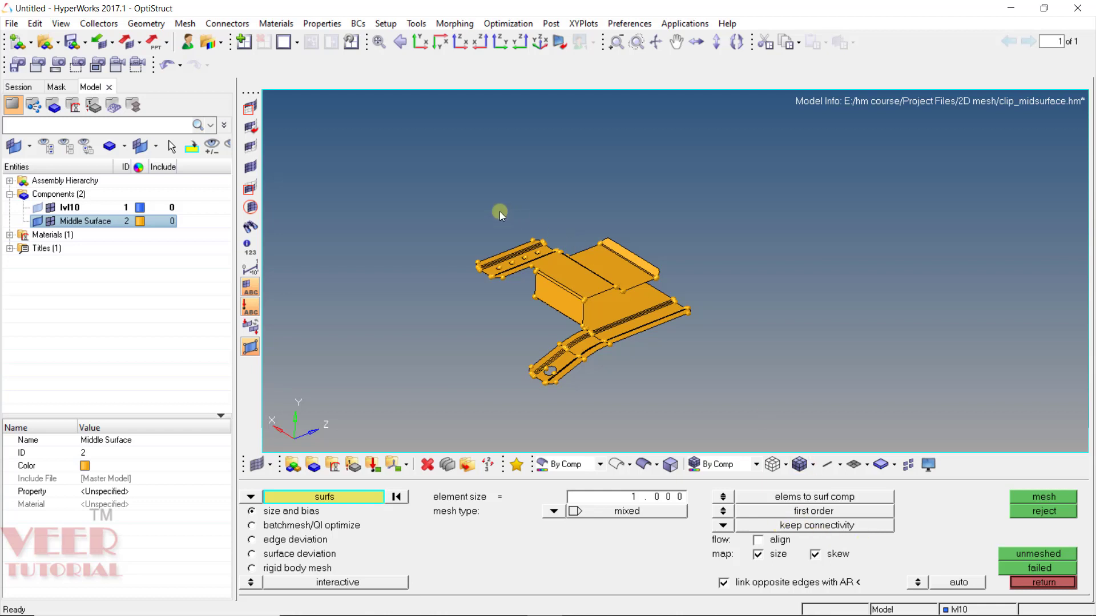
key(Escape)
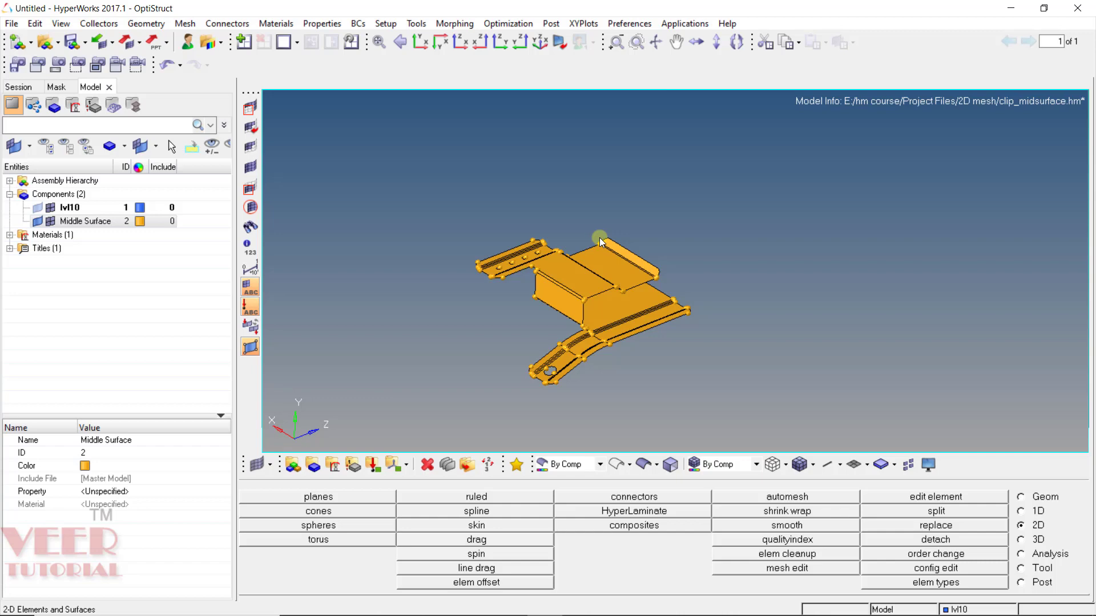
Add a washer split with a 1.000 offset around one of the four round holes in the flange
mouse_move(550, 231)
ctrl+mouse_down()
mouse_move(571, 268)
mouse_move(539, 245)
ctrl+mouse_up()
scroll(539, 244, up, 10)
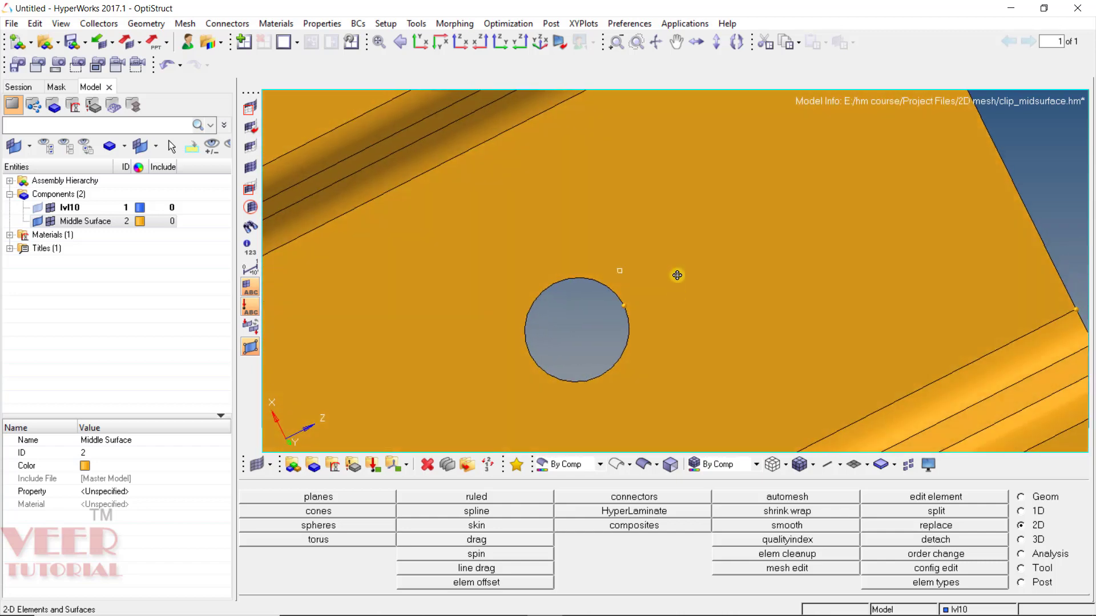
ctrl+drag(677, 275, 624, 274)
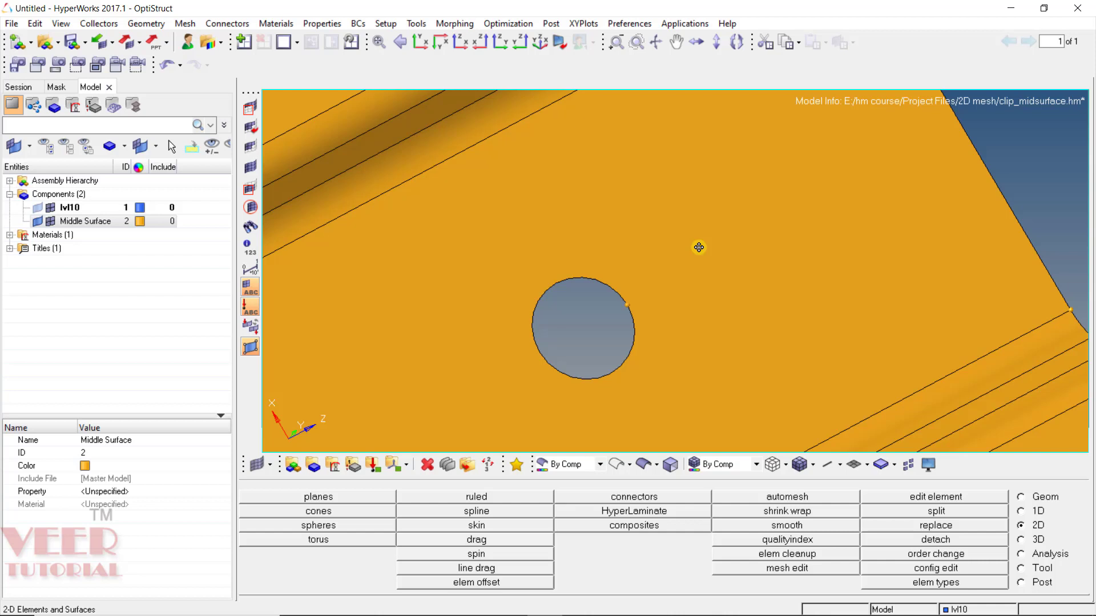
click(1049, 499)
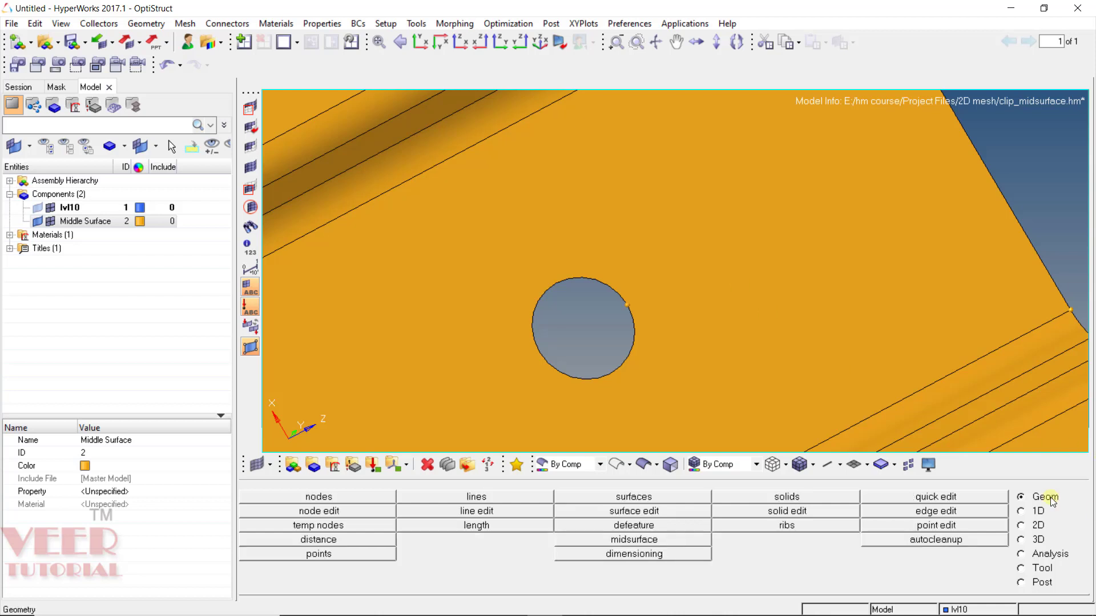
click(937, 498)
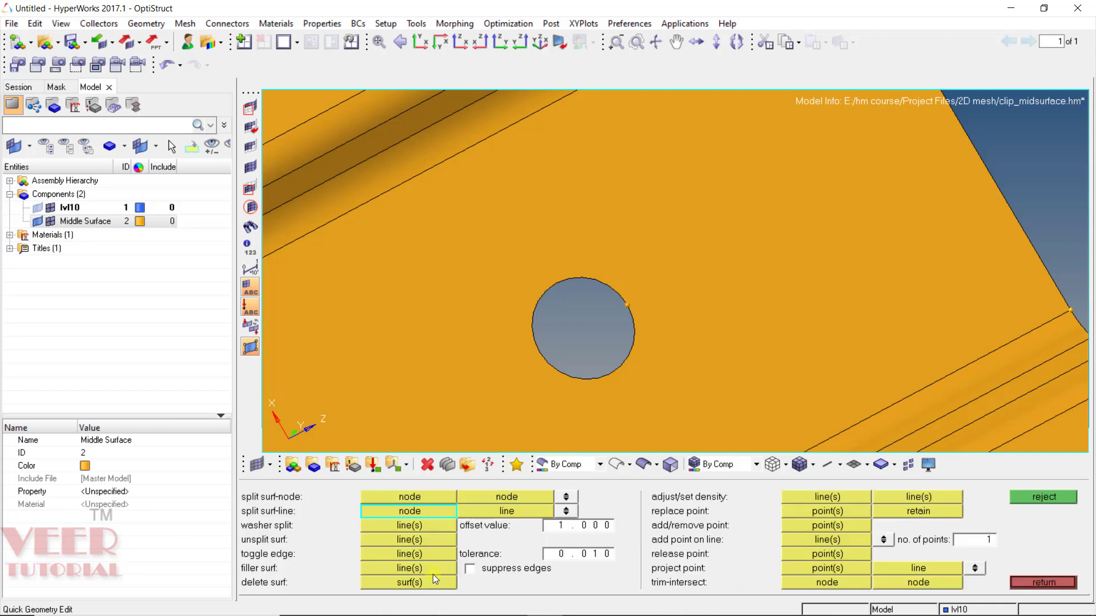
click(431, 530)
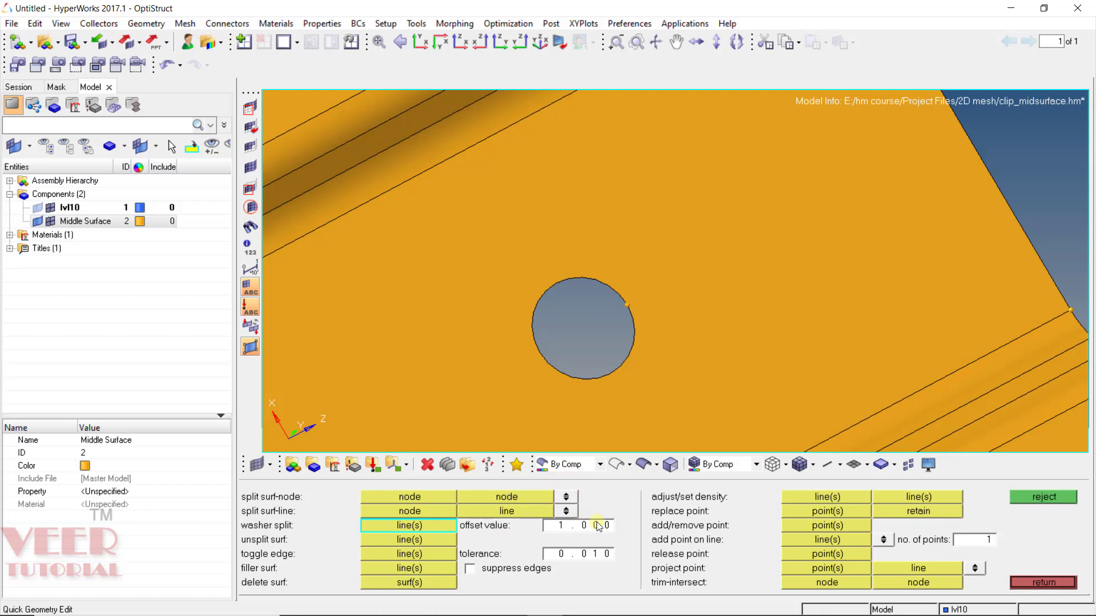
click(599, 282)
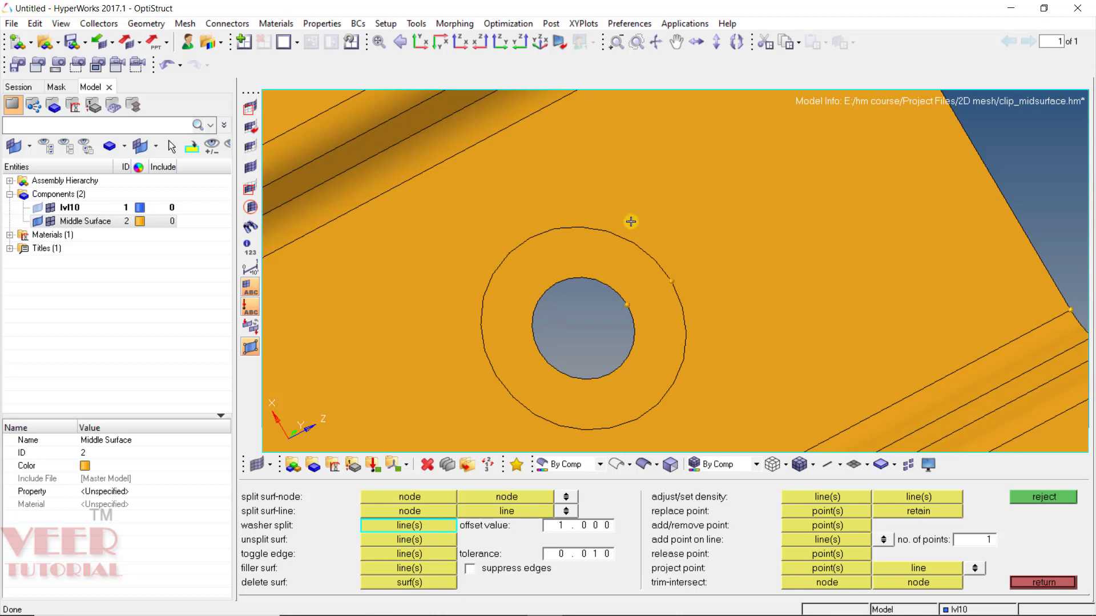
Add 1.000 offset washer splits around the other three round holes in the flange's row
scroll(703, 194, down, 3)
scroll(613, 237, up, 2)
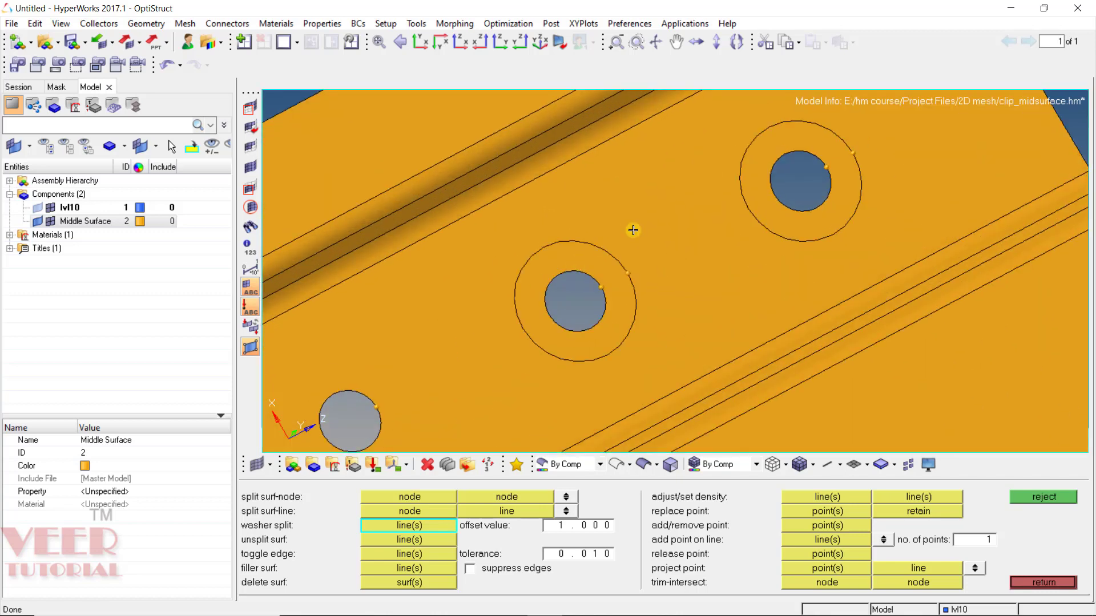
scroll(565, 274, down, 2)
click(428, 342)
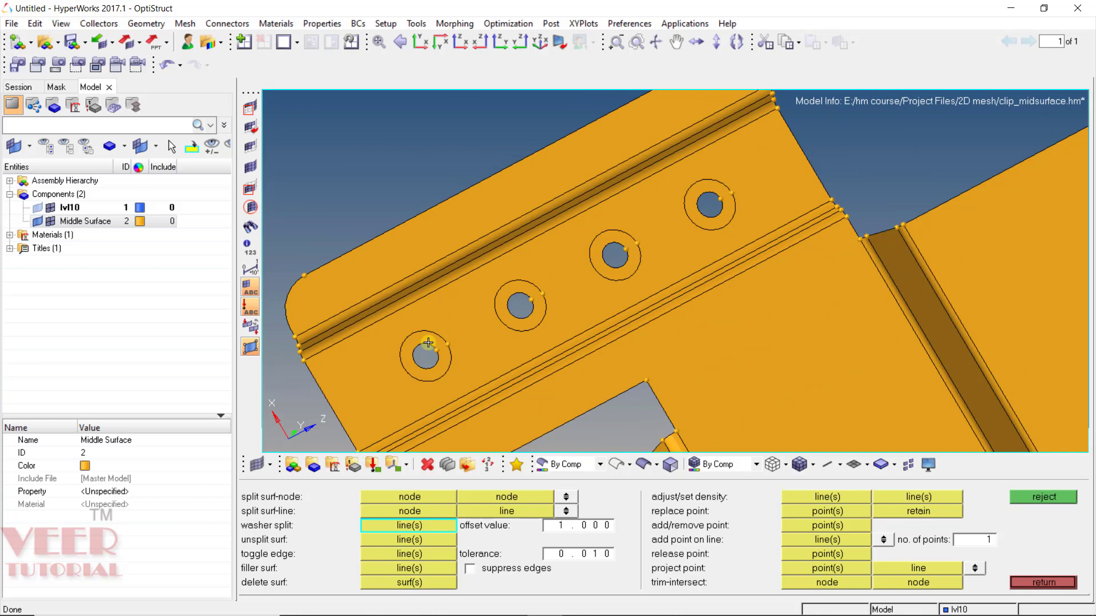
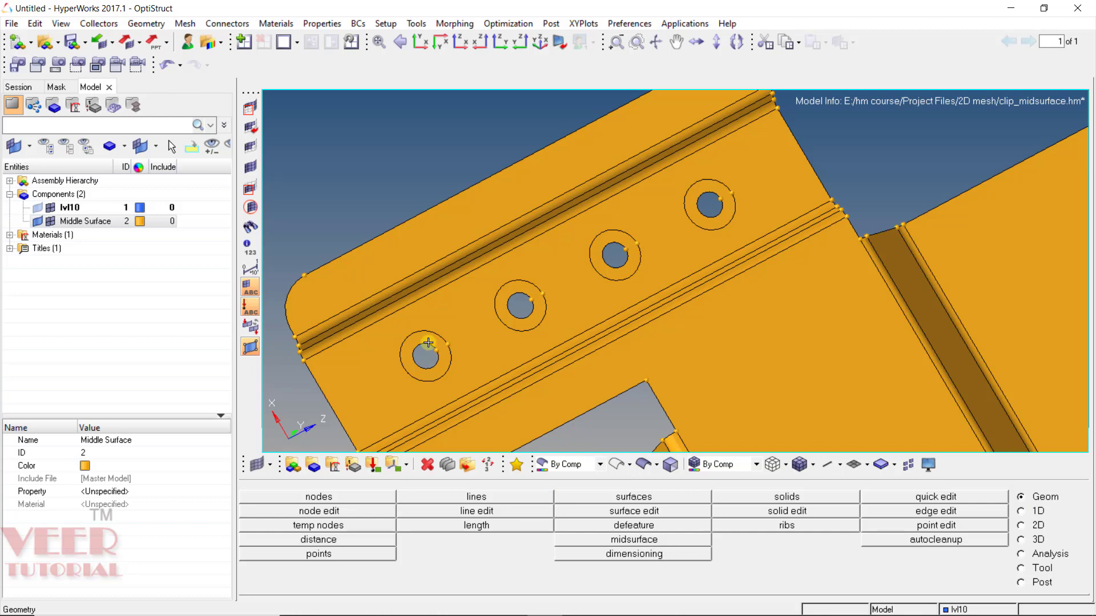
Automesh the washer surface of the end hole nearest the flange's rounded corners with element size 1.000 and mixed type
key(F12)
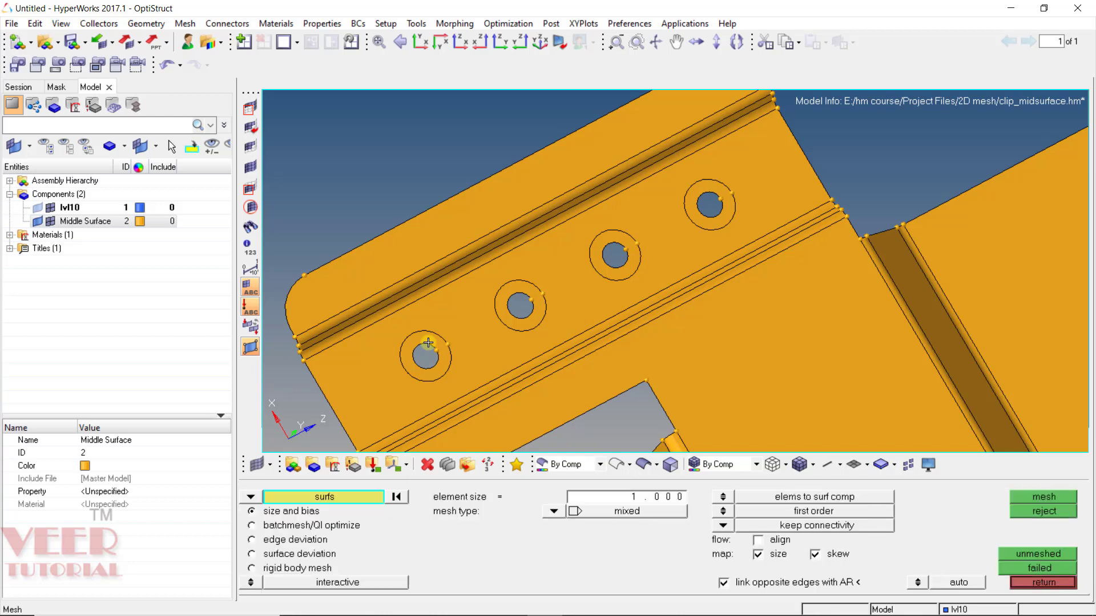
ctrl+drag(428, 343, 535, 287)
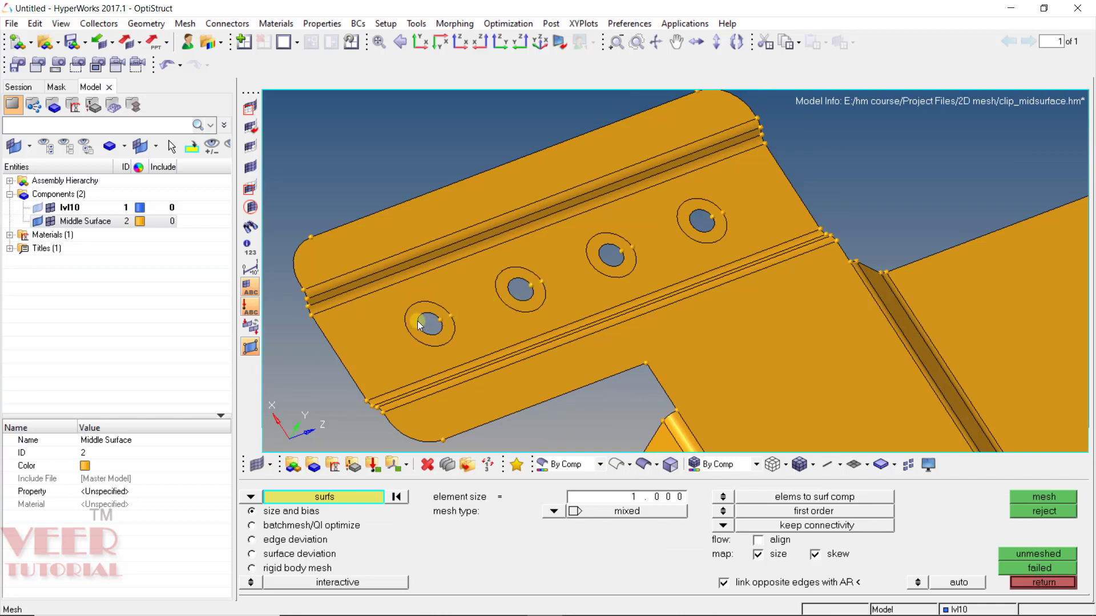
scroll(425, 323, up, 3)
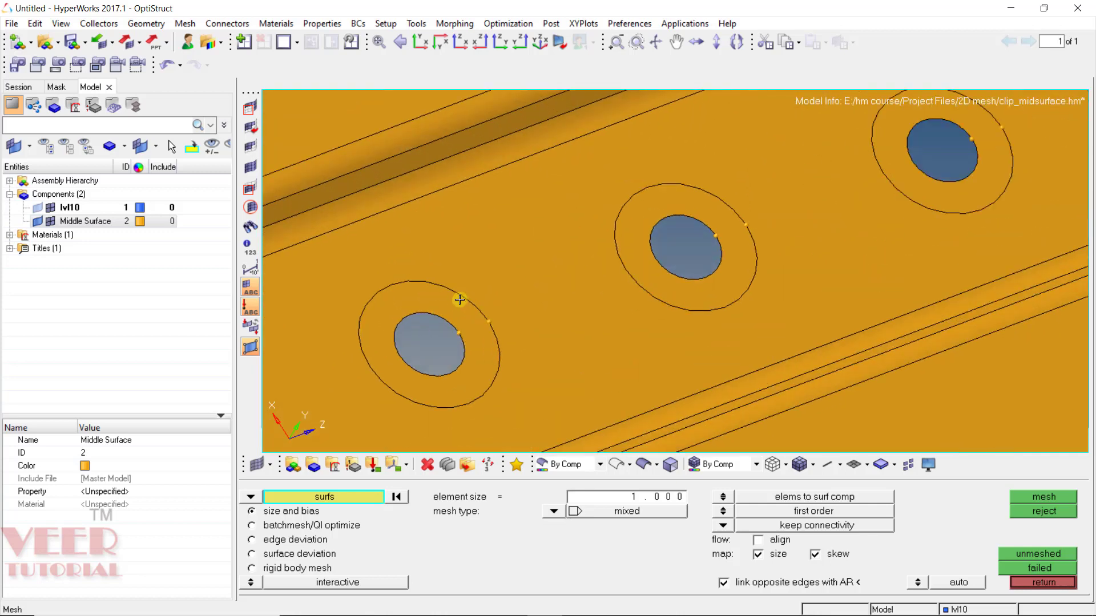
click(458, 303)
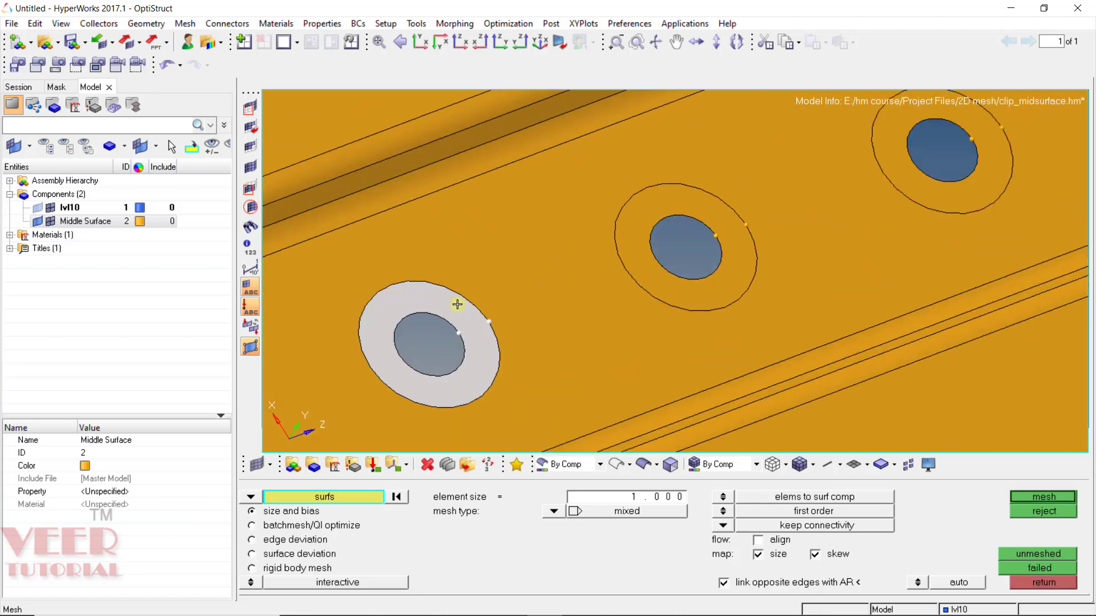
click(1063, 497)
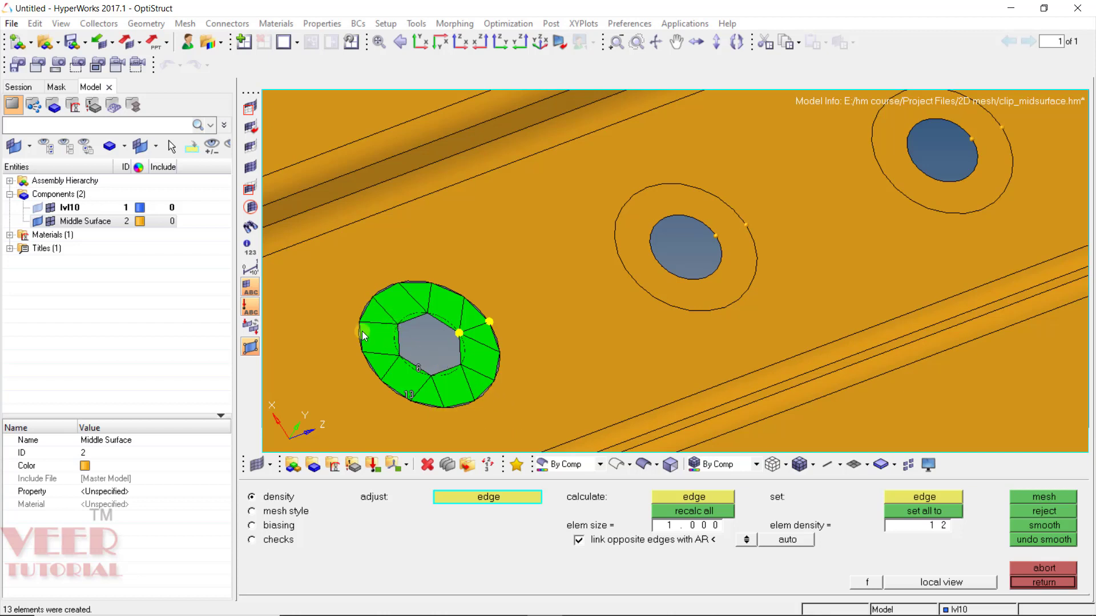
Set the element density of the meshed washer's outer edge to 12
click(422, 366)
click(419, 368)
scroll(410, 396, up, 3)
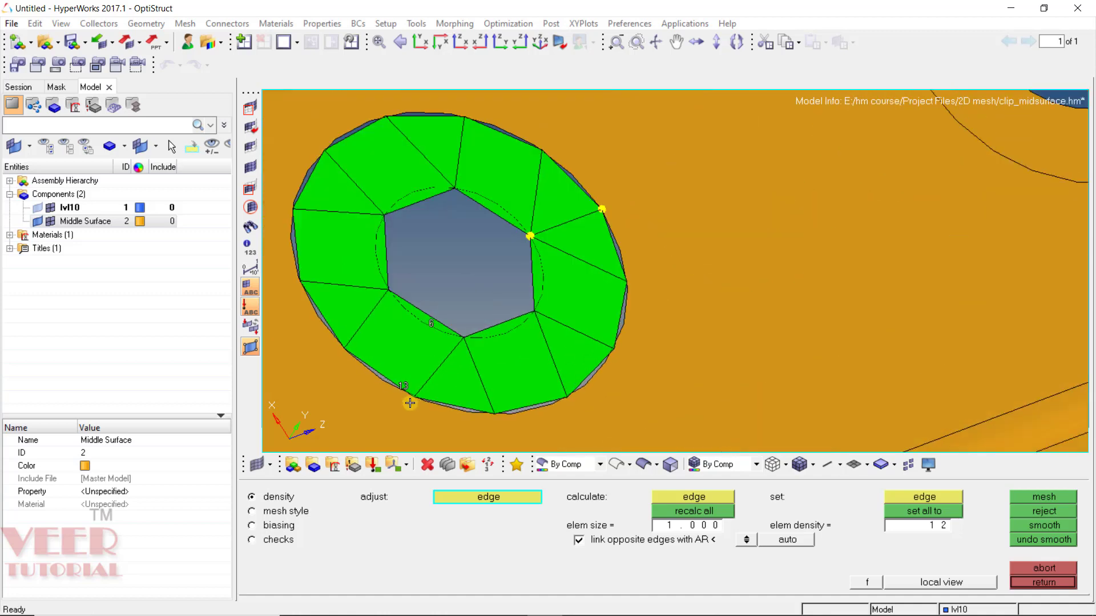
scroll(399, 387, up, 3)
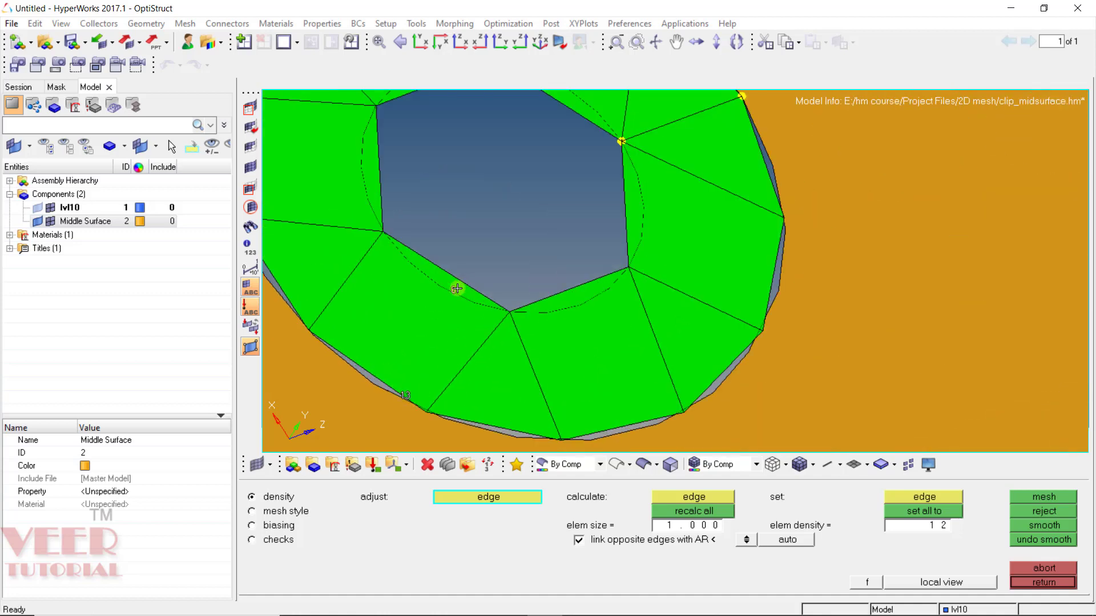
scroll(493, 286, down, 3)
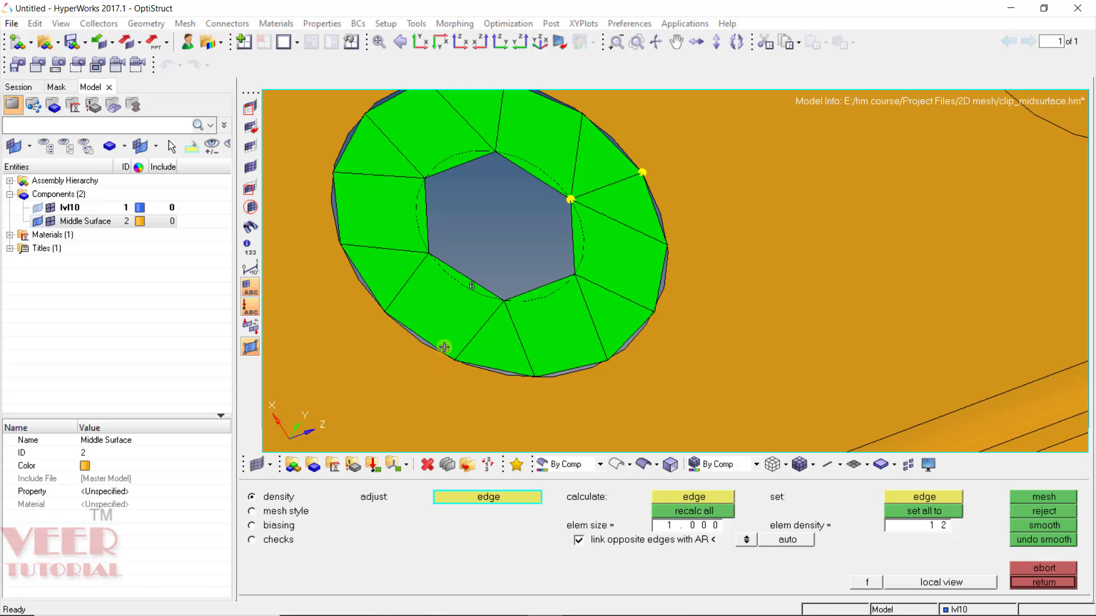
click(444, 348)
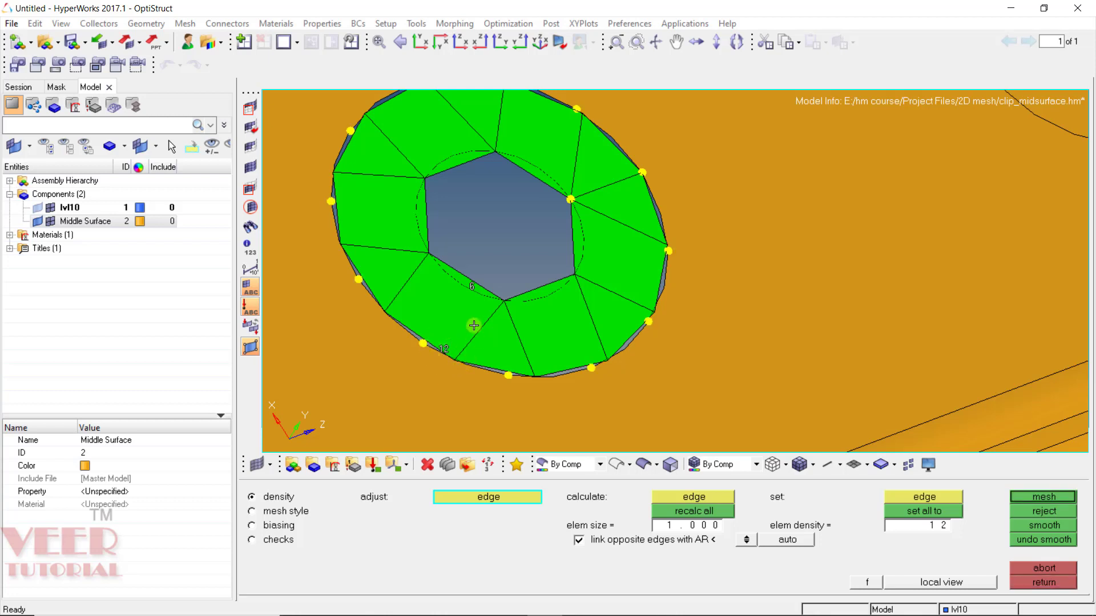
Set the washer's inner edge density to 12, then remesh the washer and accept the mesh
click(469, 287)
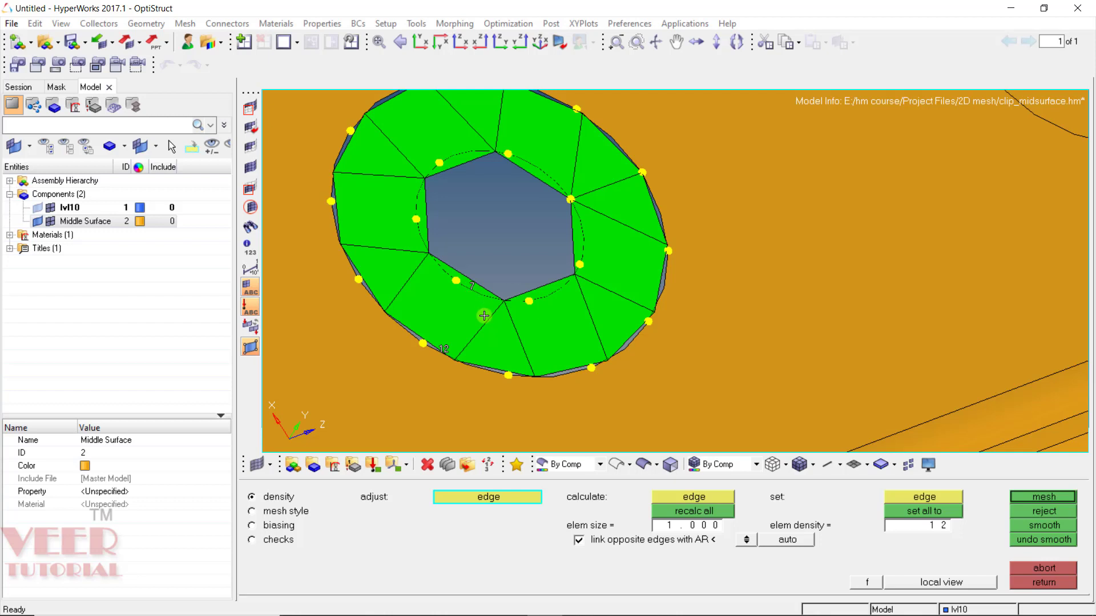
click(471, 287)
click(471, 287)
click(471, 287)
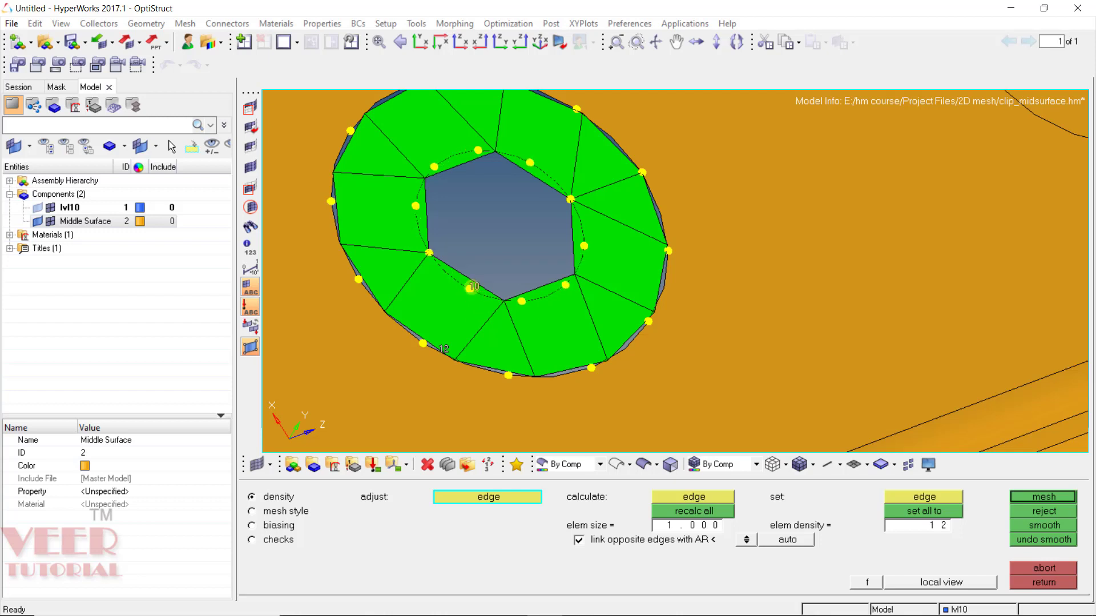
click(471, 287)
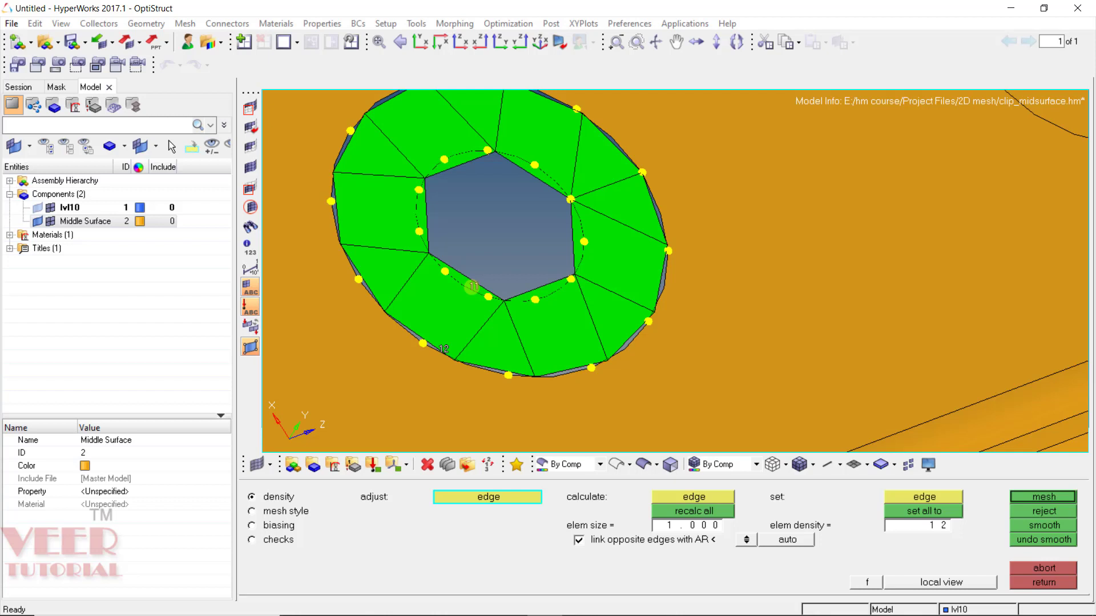
click(472, 287)
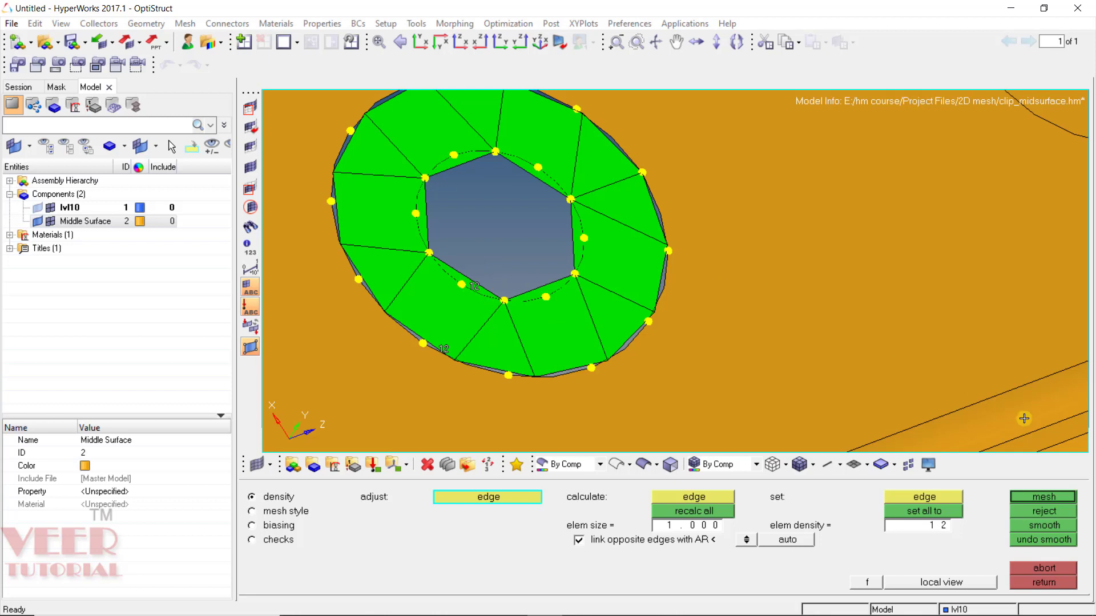
click(1063, 502)
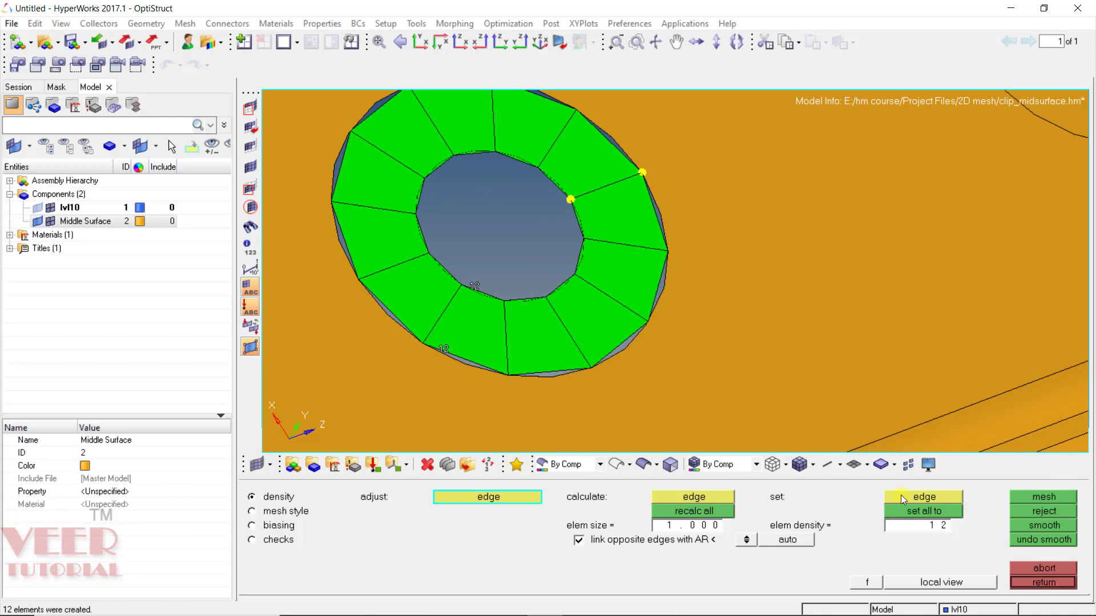
click(1057, 581)
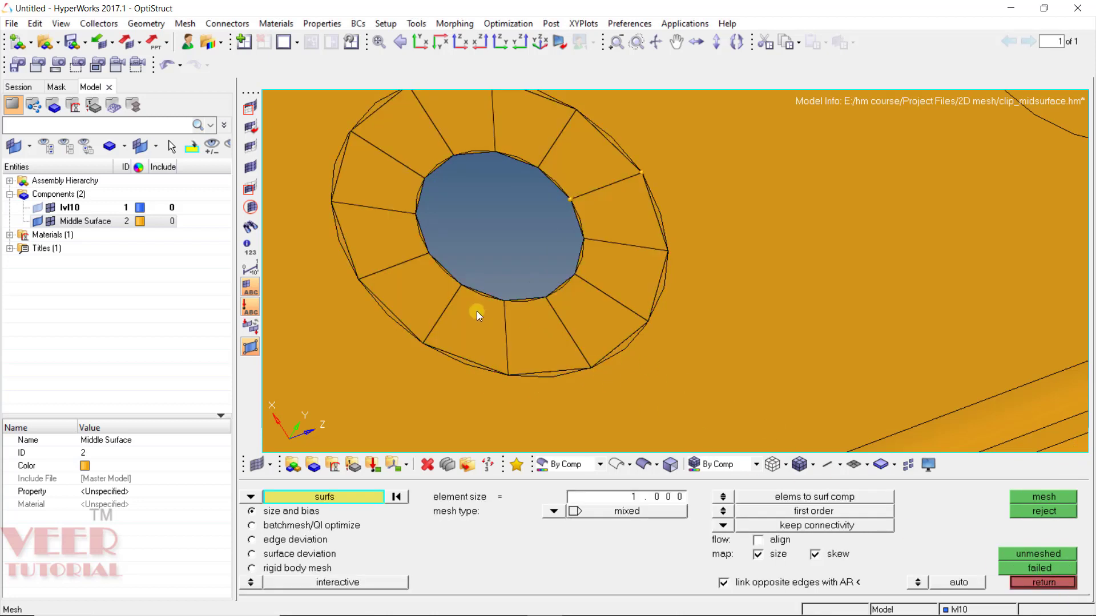
Automesh the three remaining washer surfaces together with element size 1.000 and mixed type
scroll(467, 302, down, 5)
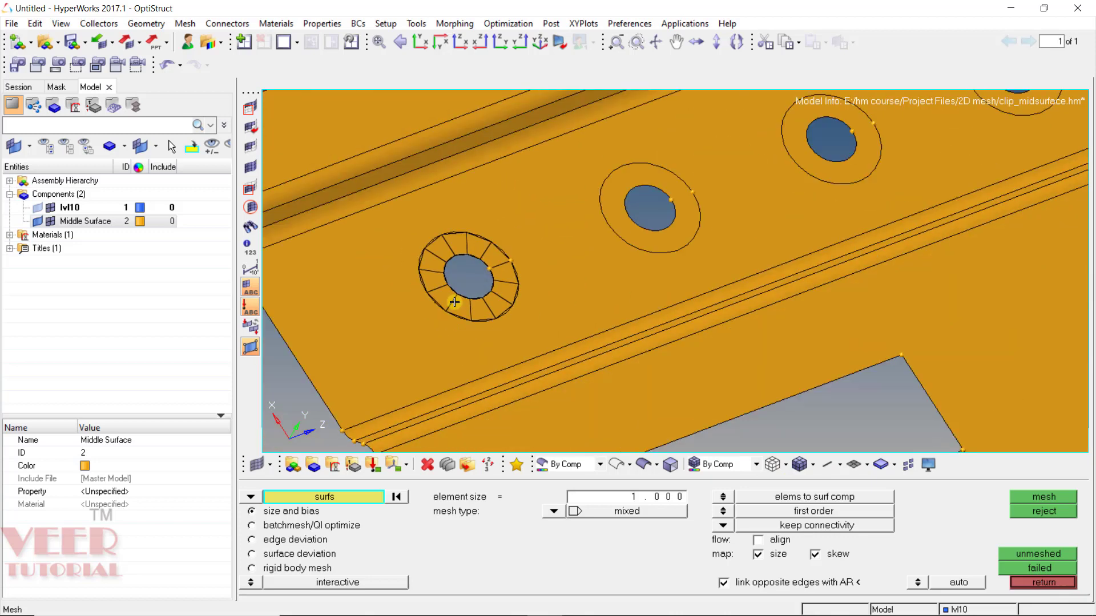
scroll(662, 177, up, 2)
scroll(683, 123, up, 2)
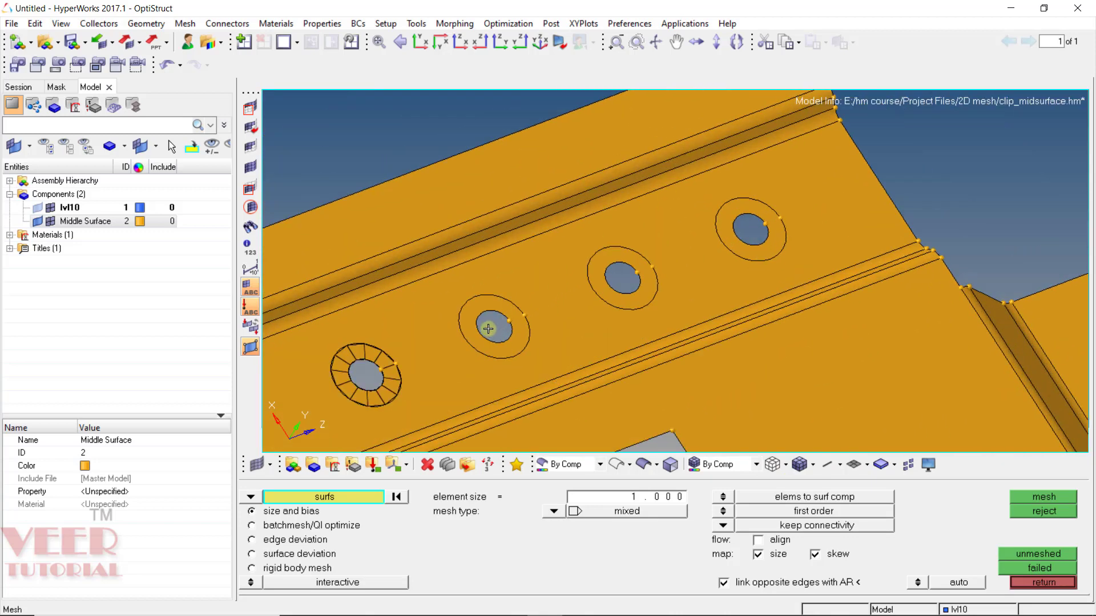
click(508, 309)
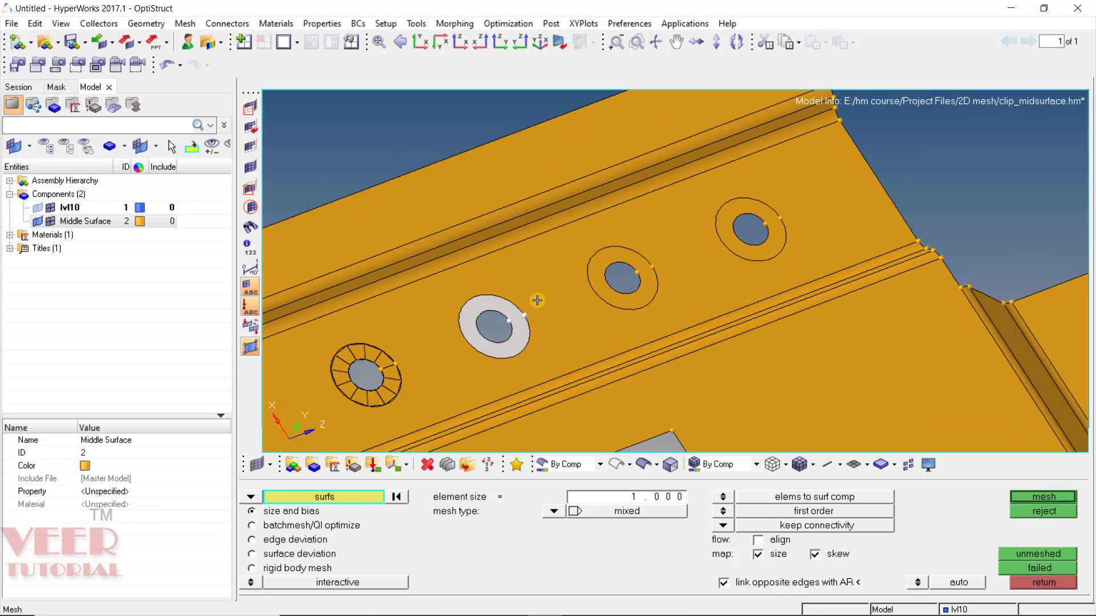
click(630, 257)
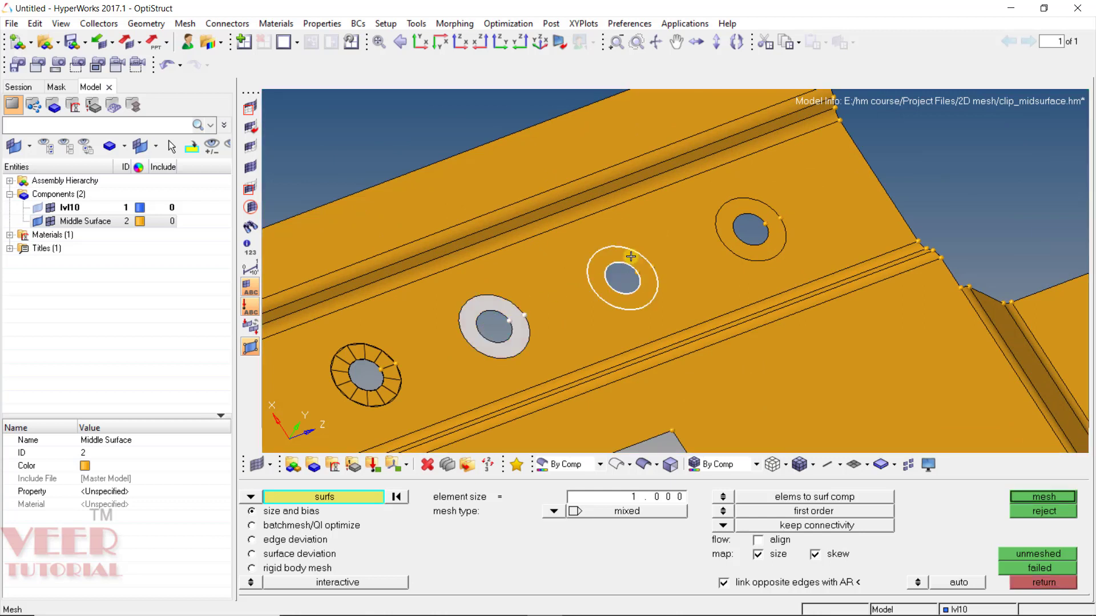
click(754, 209)
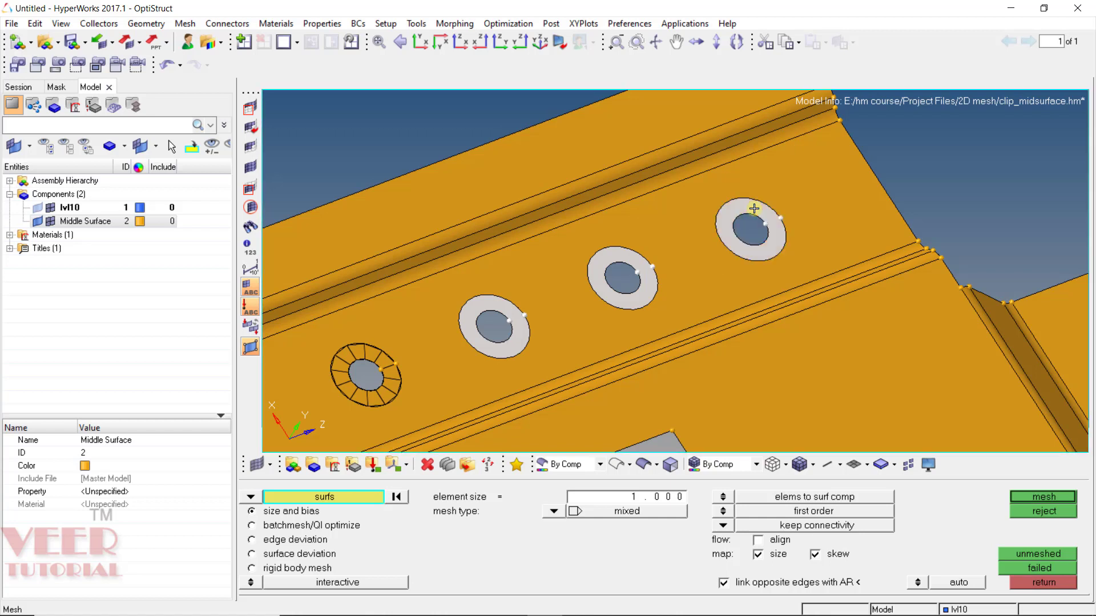
click(1048, 498)
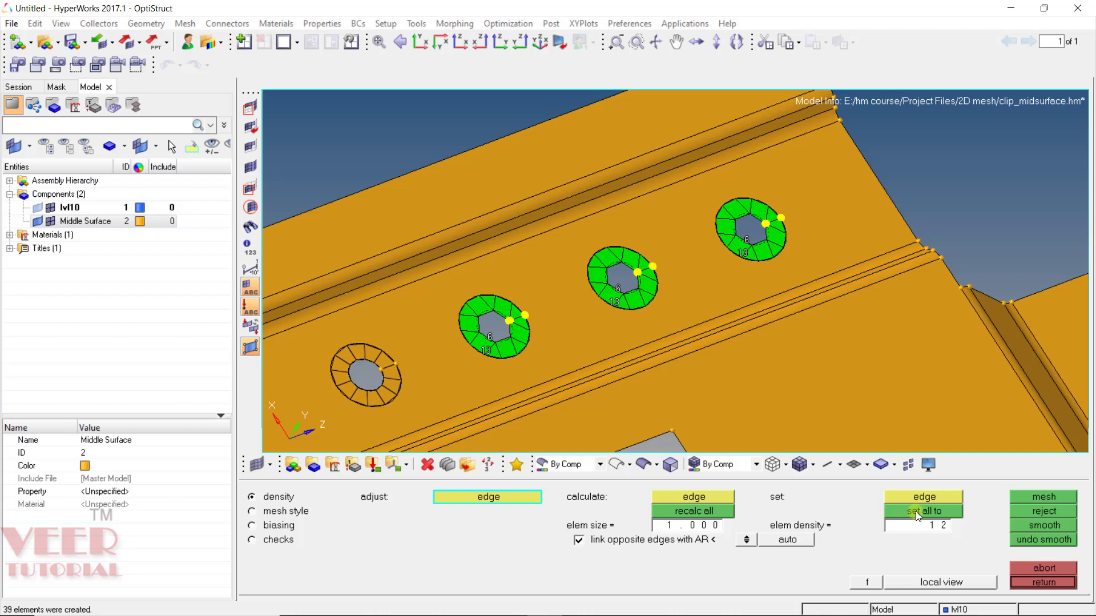
Set all edge densities of the three washers to 12 and remesh them
click(932, 529)
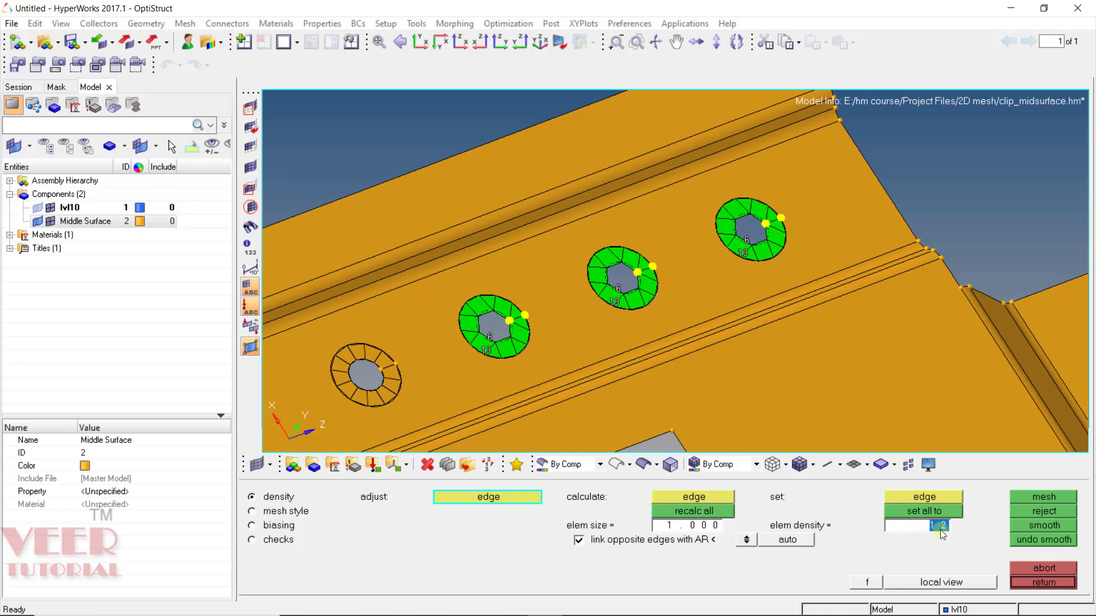
key(Return)
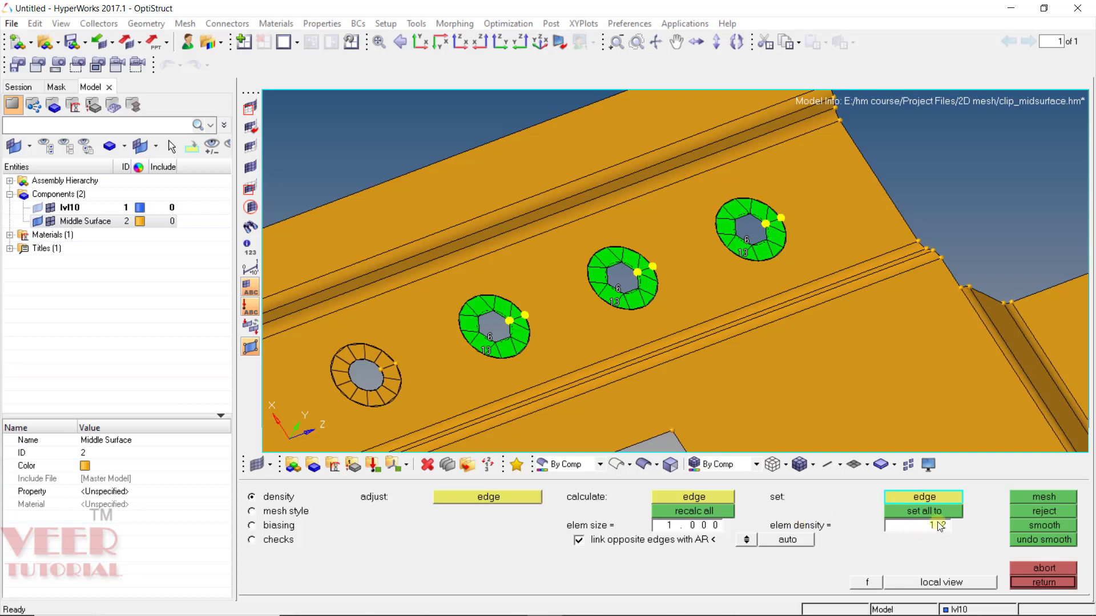
click(936, 509)
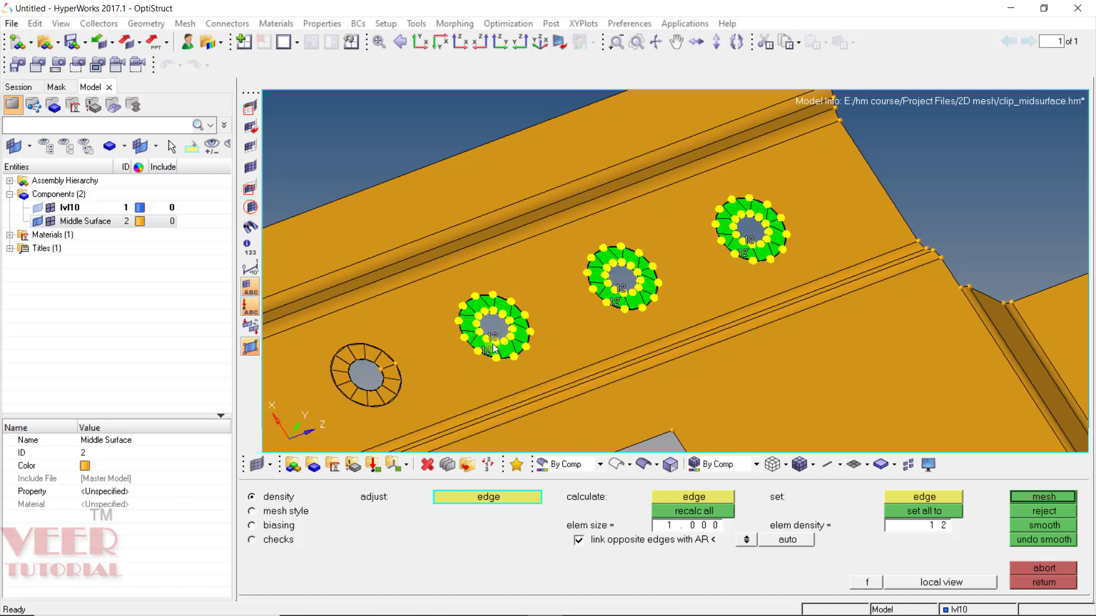
scroll(492, 345, up, 3)
scroll(497, 341, up, 1)
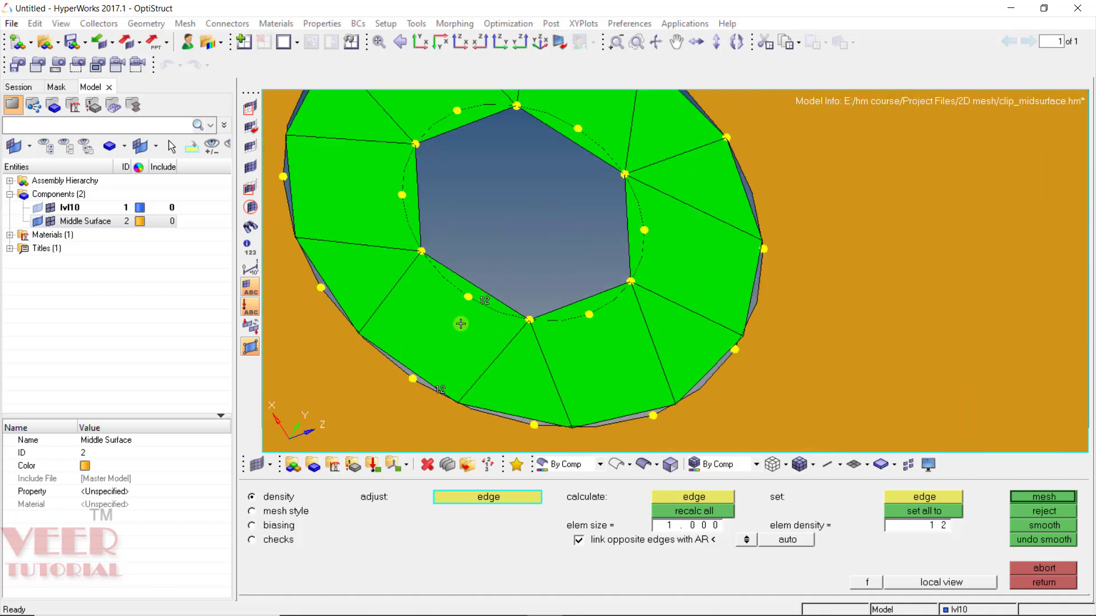
scroll(447, 360, down, 4)
scroll(571, 399, down, 1)
scroll(741, 434, up, 1)
click(1043, 497)
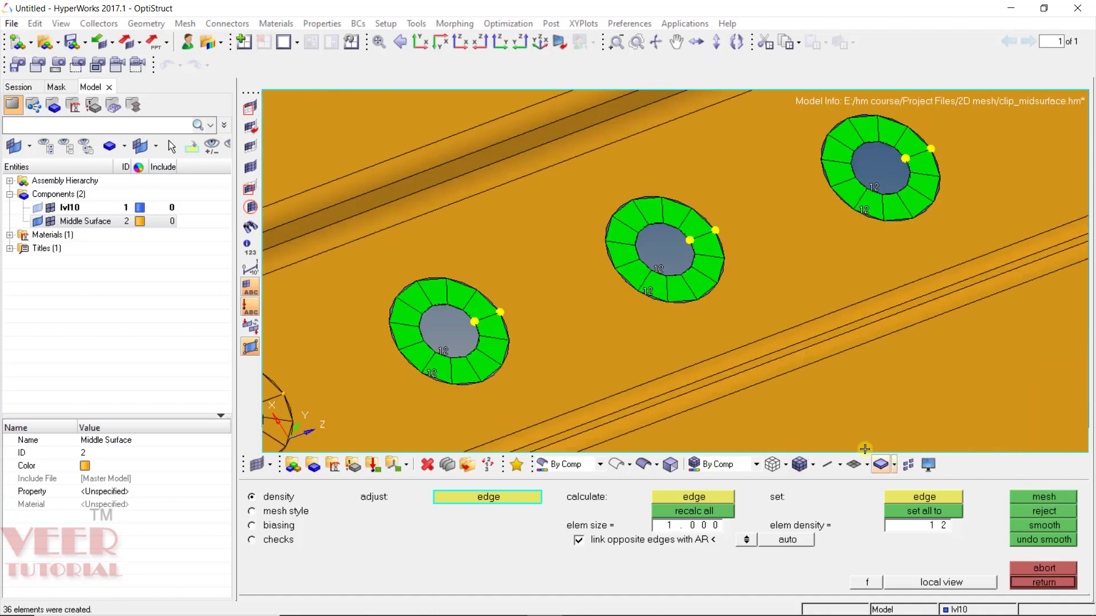
Accept the washers' mesh and switch the element colouring to By Config
click(1043, 582)
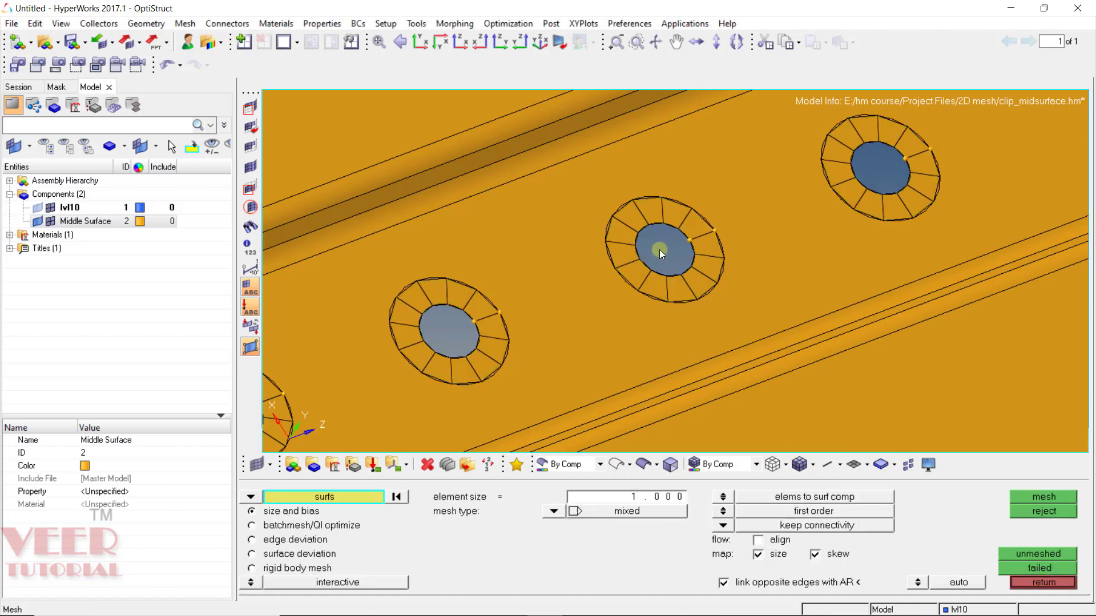
scroll(658, 247, down, 3)
scroll(713, 235, up, 2)
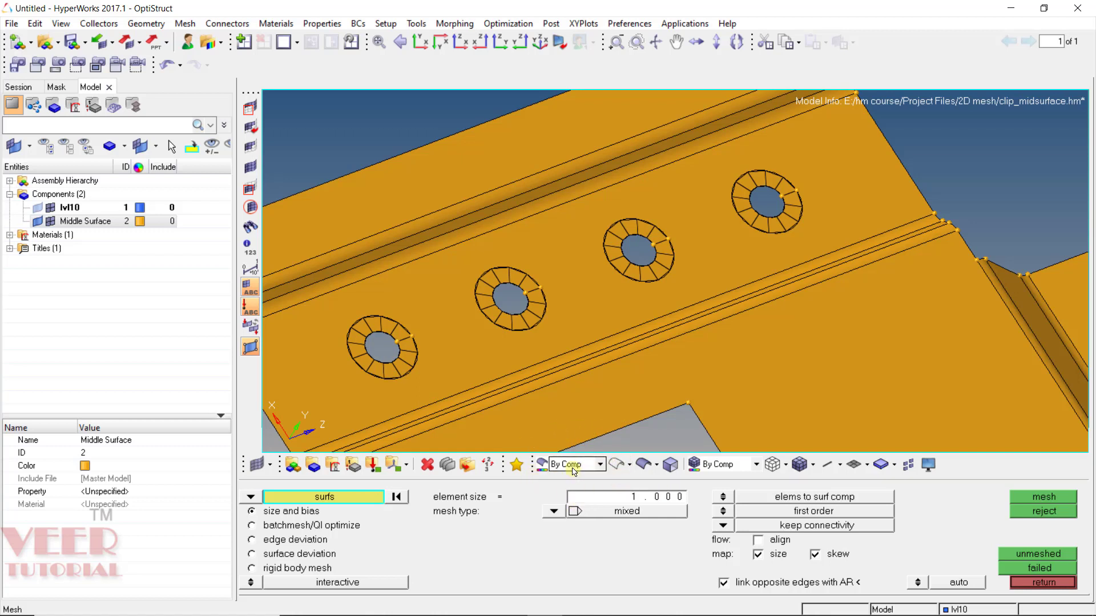
click(727, 466)
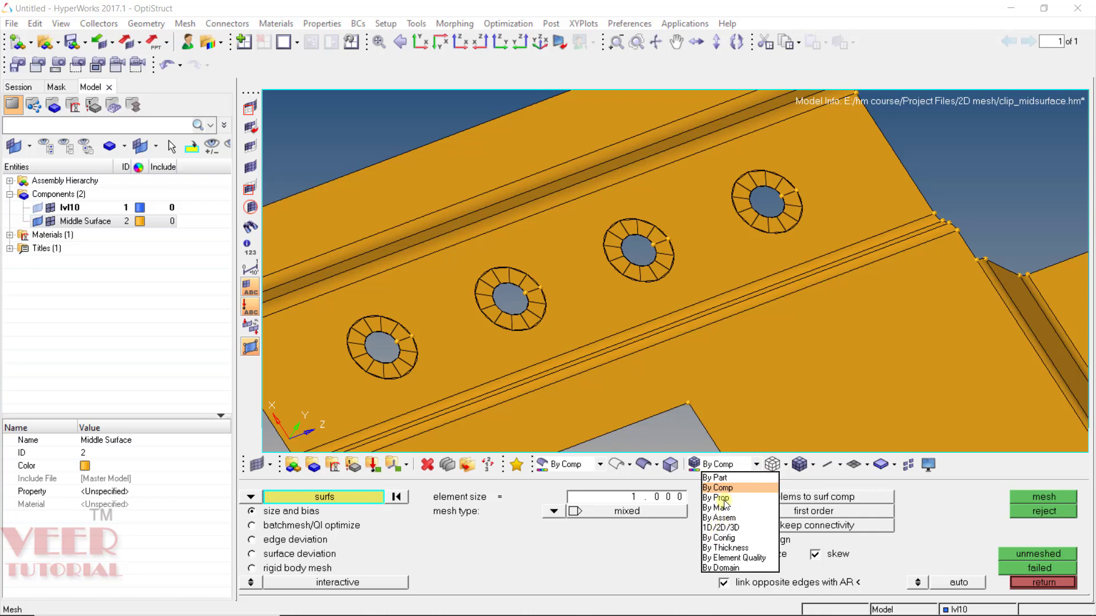
click(724, 539)
click(1035, 581)
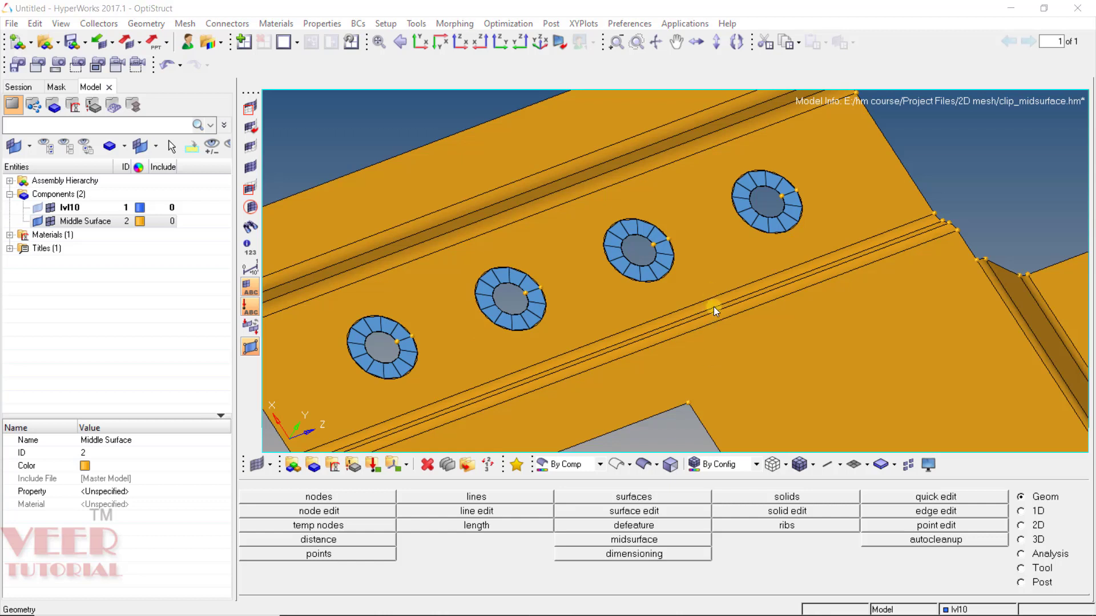
Automesh the flat surface around the four washers with element size 1.000 and mixed type
key(F12)
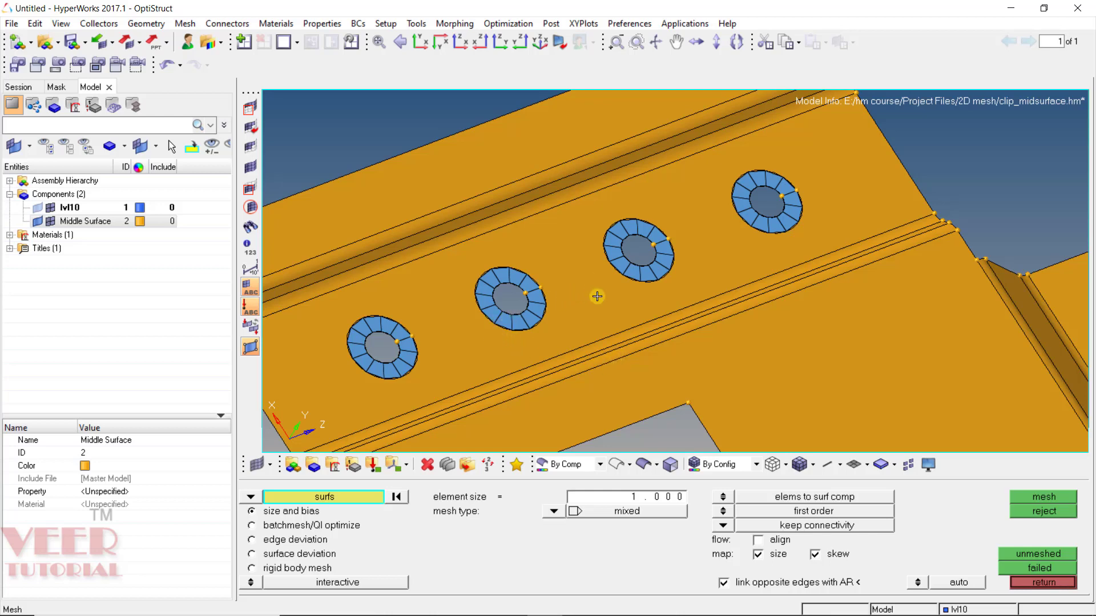
scroll(597, 294, down, 2)
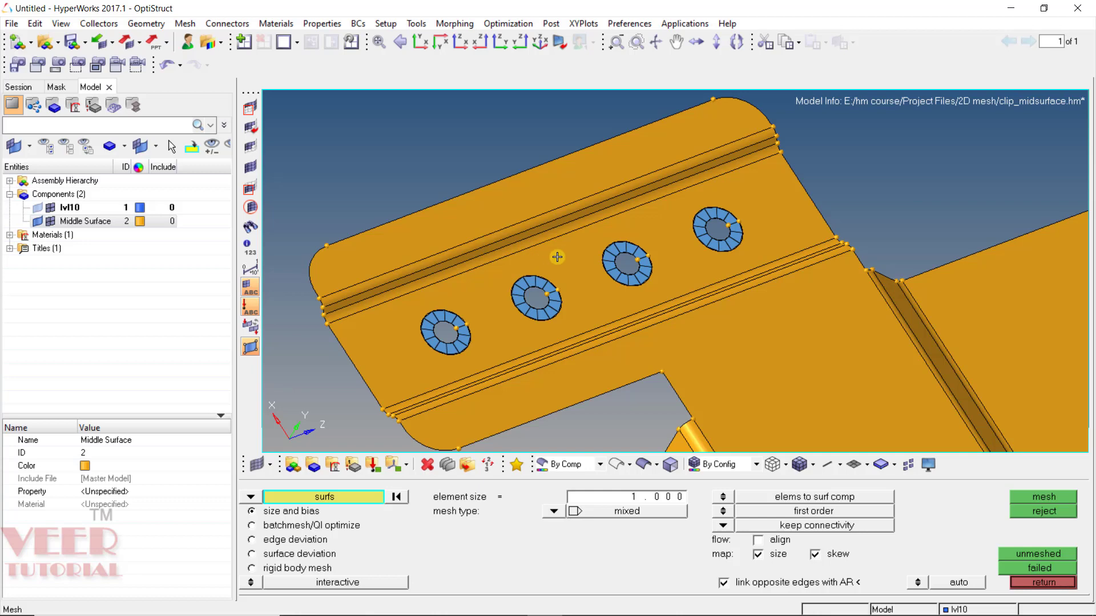
click(557, 258)
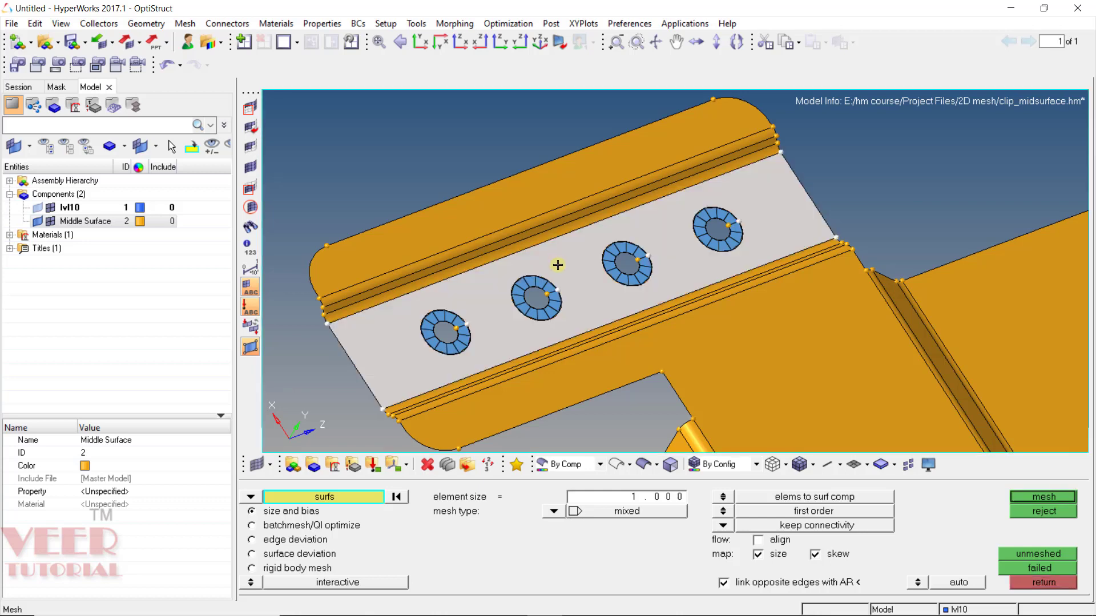
click(1050, 496)
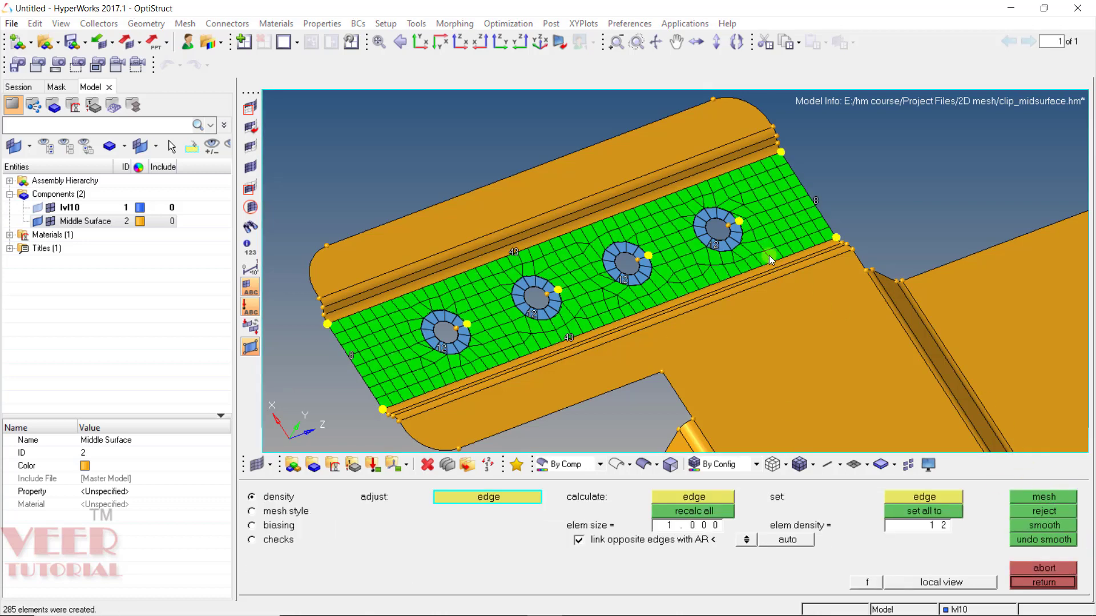
In the new mesh's style settings, apply the mixed element type to the whole surface around the washers
scroll(629, 286, up, 3)
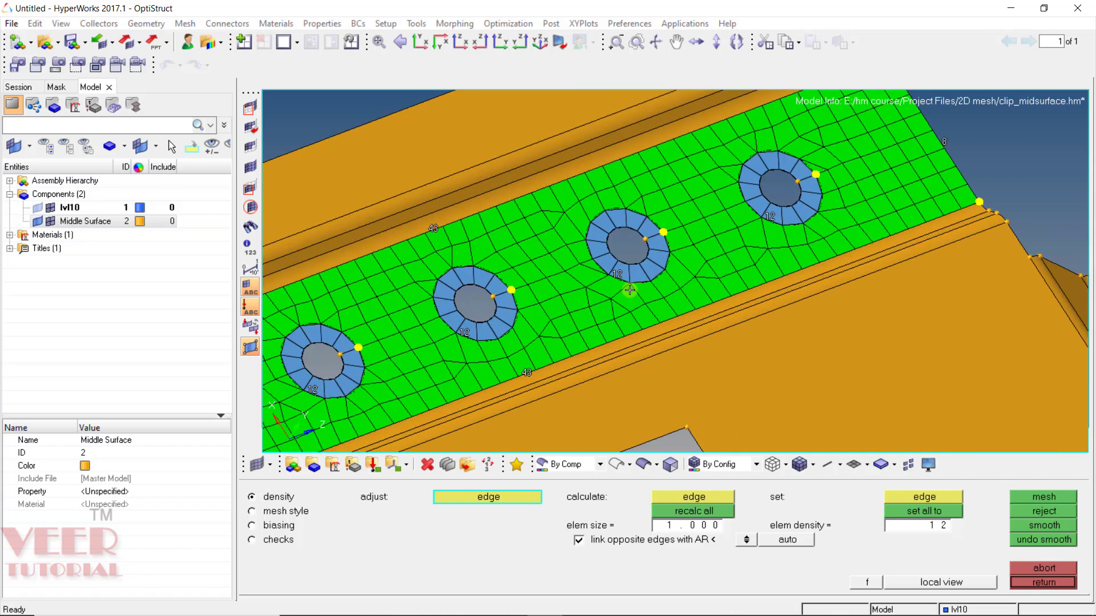
scroll(629, 286, down, 5)
ctrl+drag(629, 286, 731, 328)
ctrl+drag(672, 334, 712, 342)
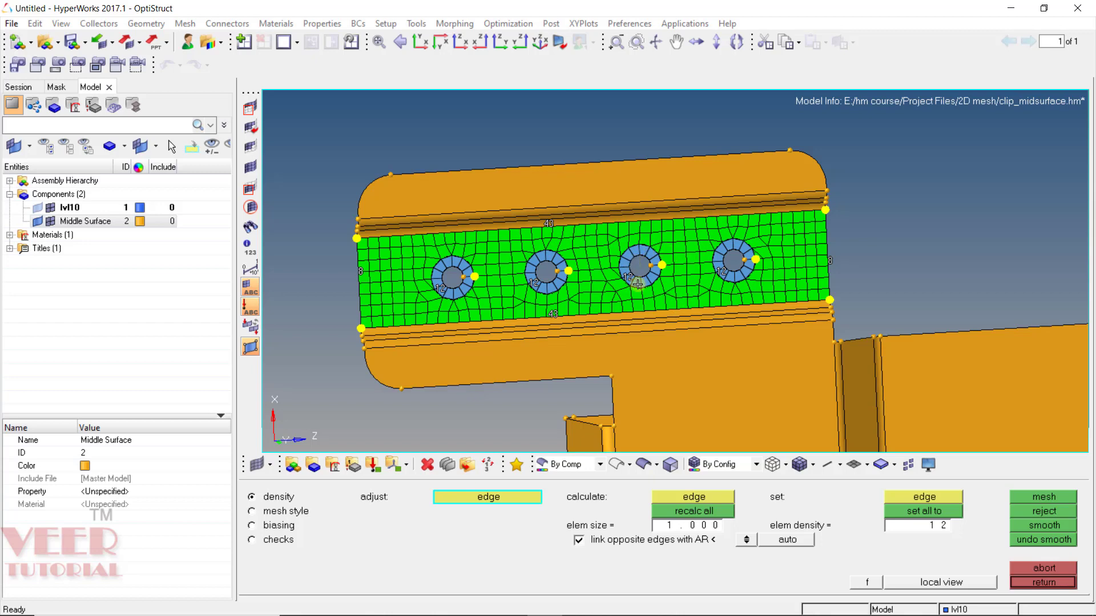
scroll(648, 258, up, 4)
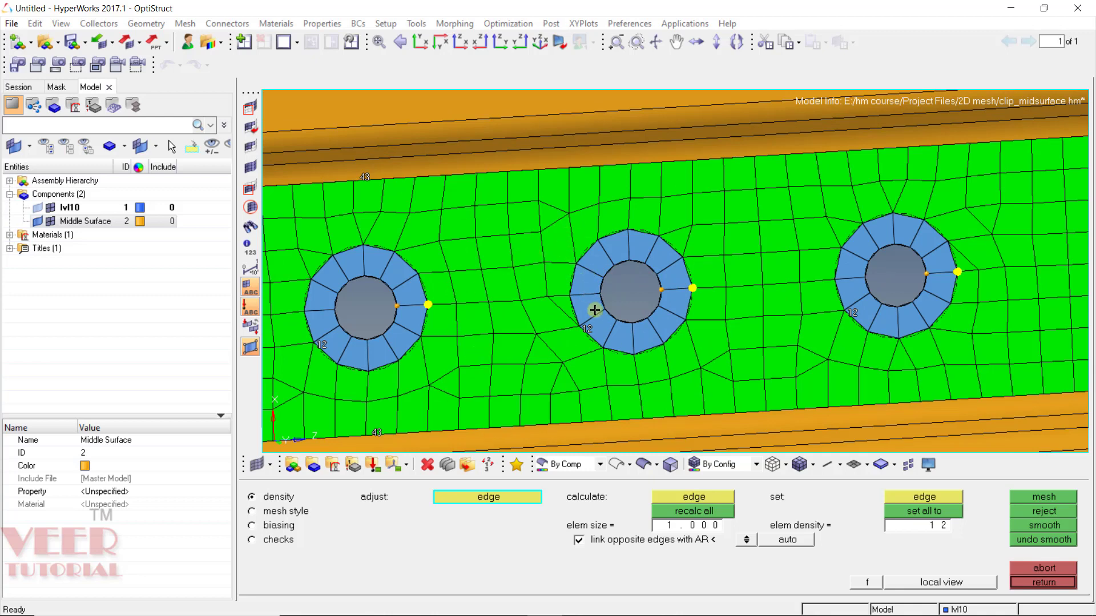
scroll(598, 315, down, 3)
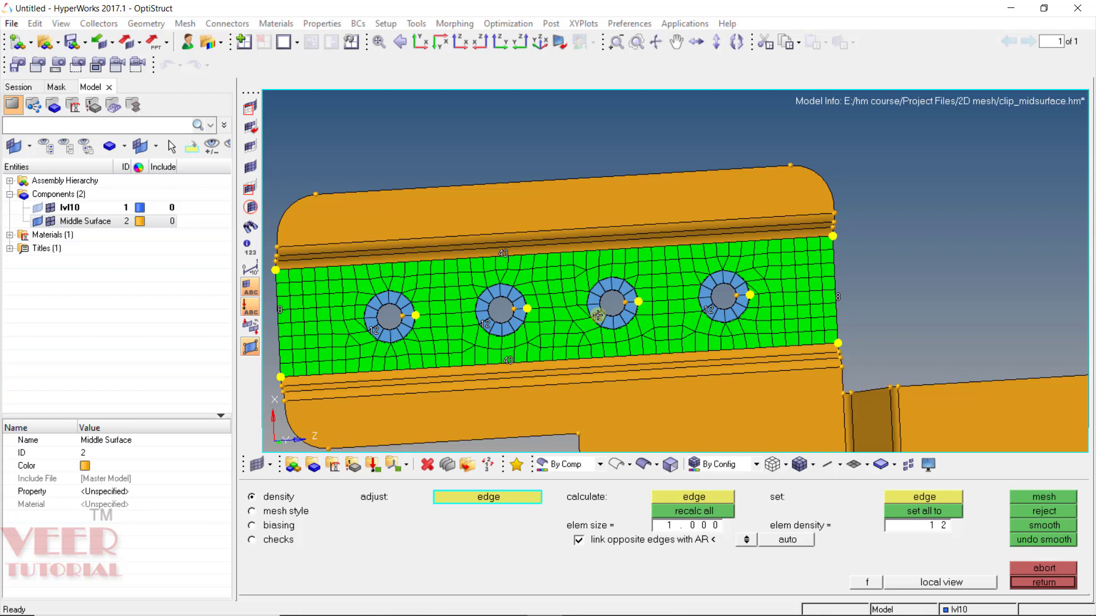
click(276, 512)
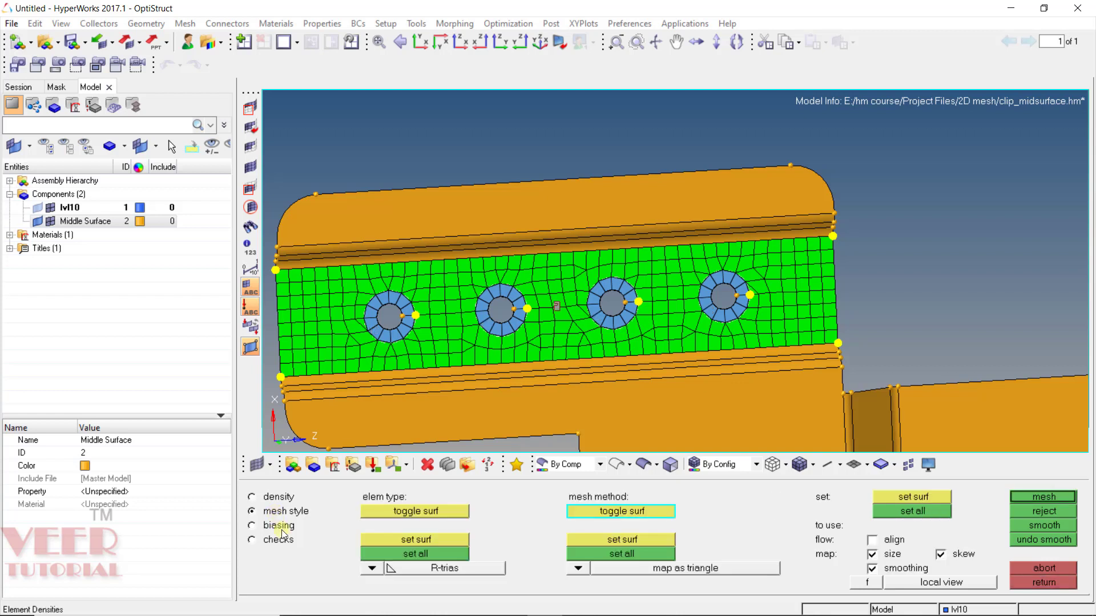
click(374, 572)
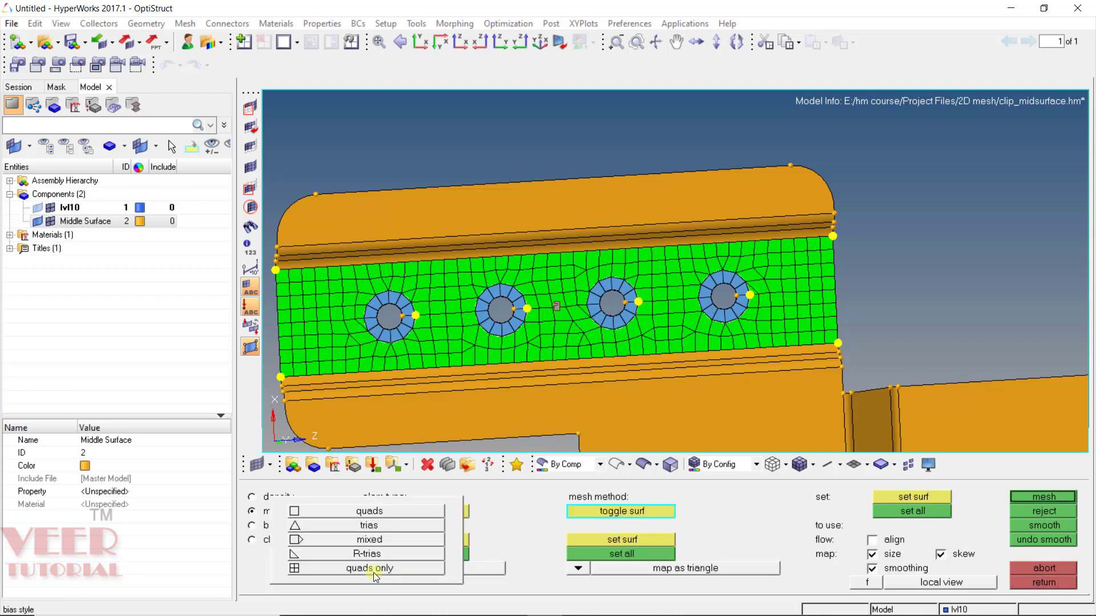
click(371, 540)
click(416, 552)
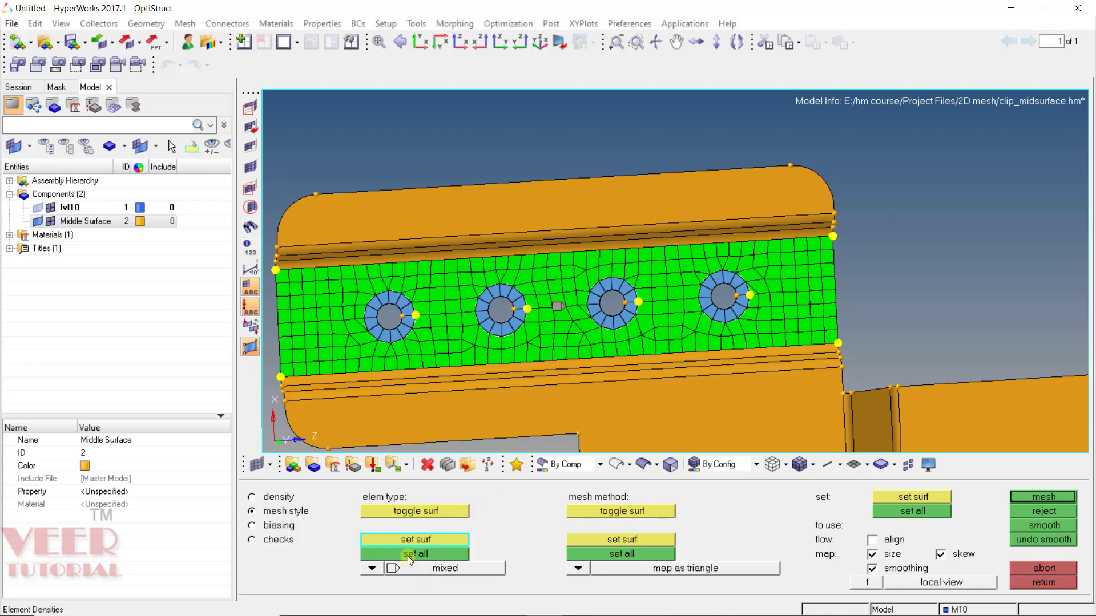
Set the mesh method to map as rectangle for the surface around the washers
click(625, 570)
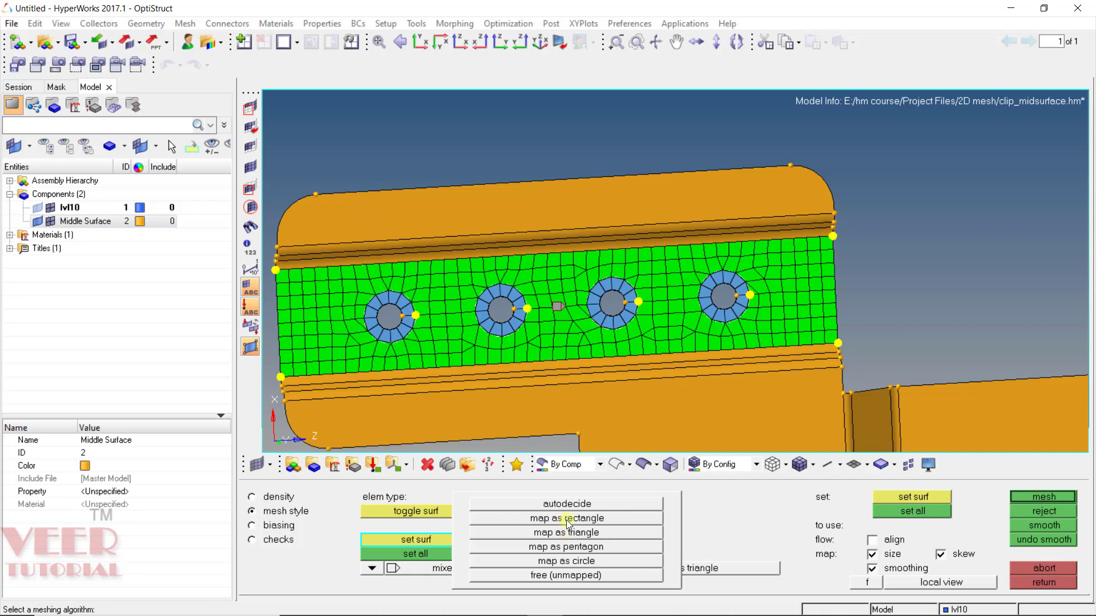
click(568, 519)
click(614, 555)
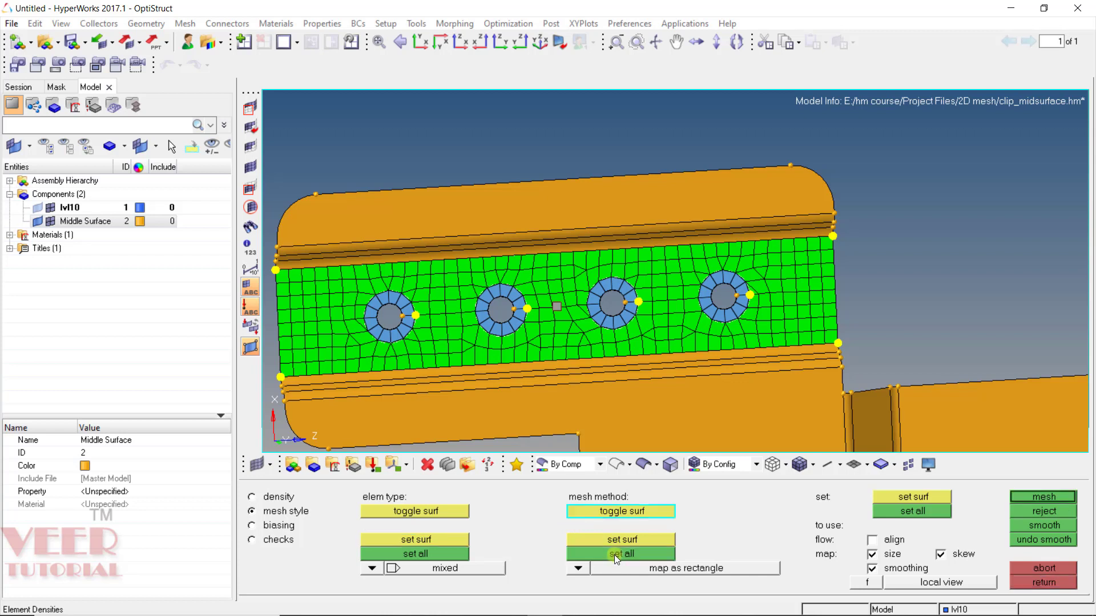
Enable flow alignment for the surface around the washers, remesh it and accept the mesh
click(889, 542)
click(923, 512)
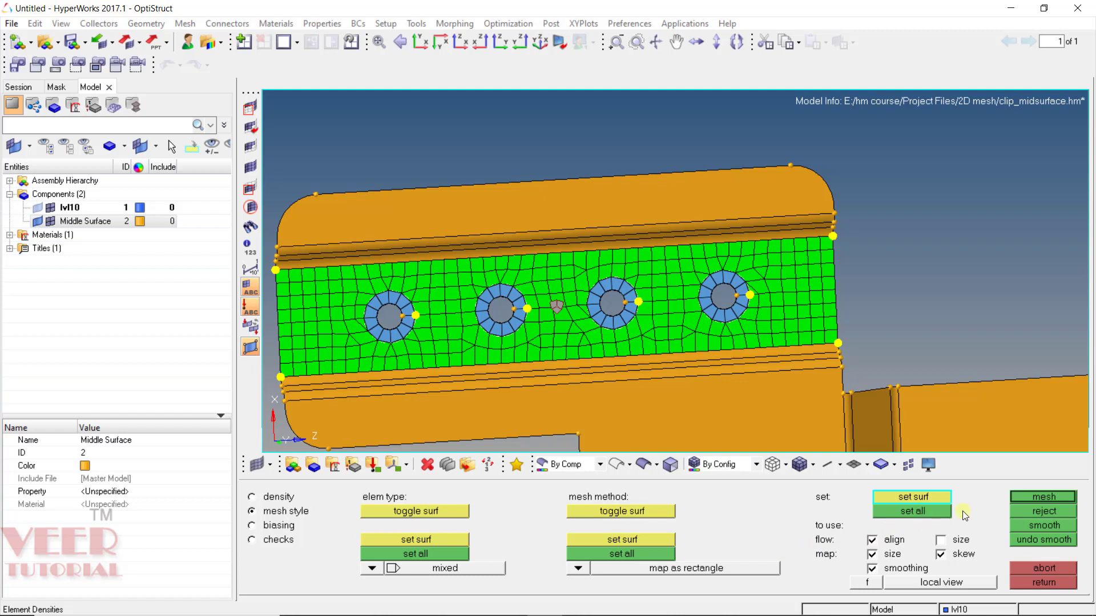
click(1040, 499)
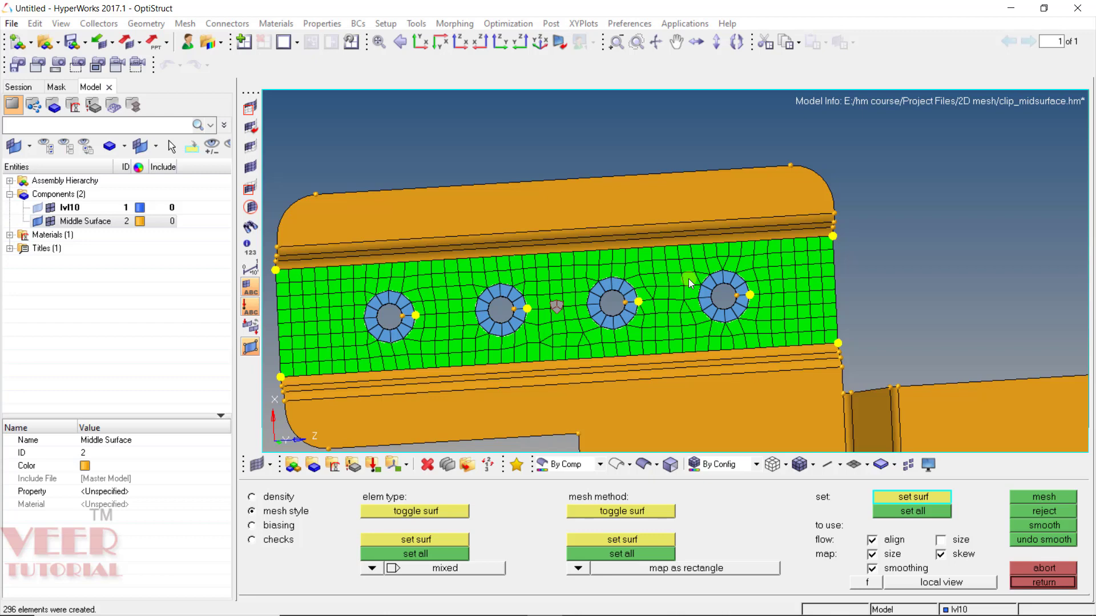
click(1042, 582)
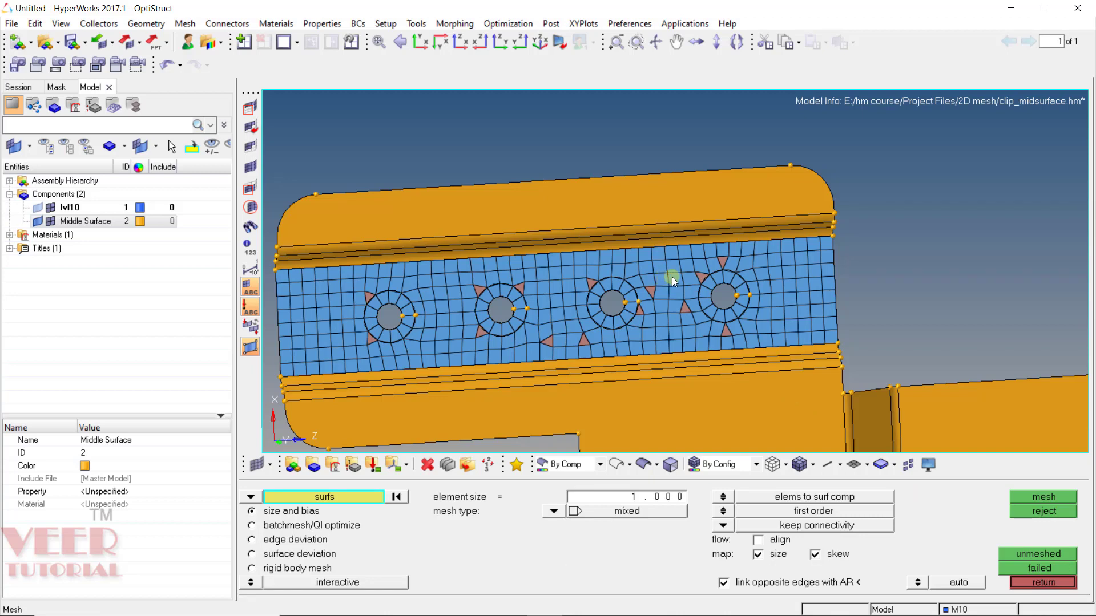
Switch the automesh target from surfaces to elements to remesh the area with scattered triangles around the washers
scroll(693, 284, up, 5)
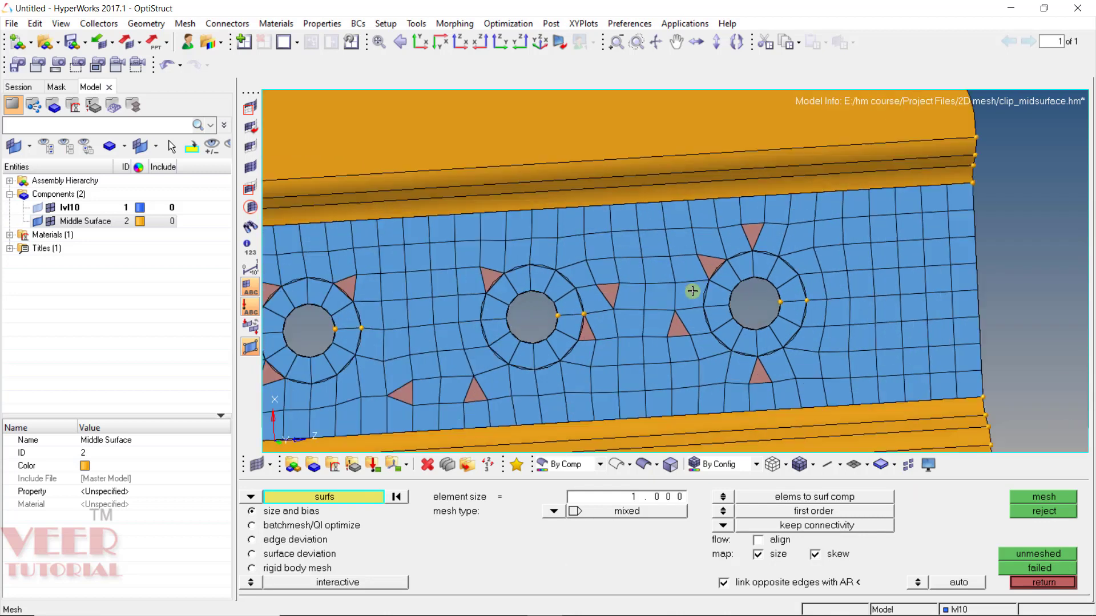
scroll(673, 304, down, 3)
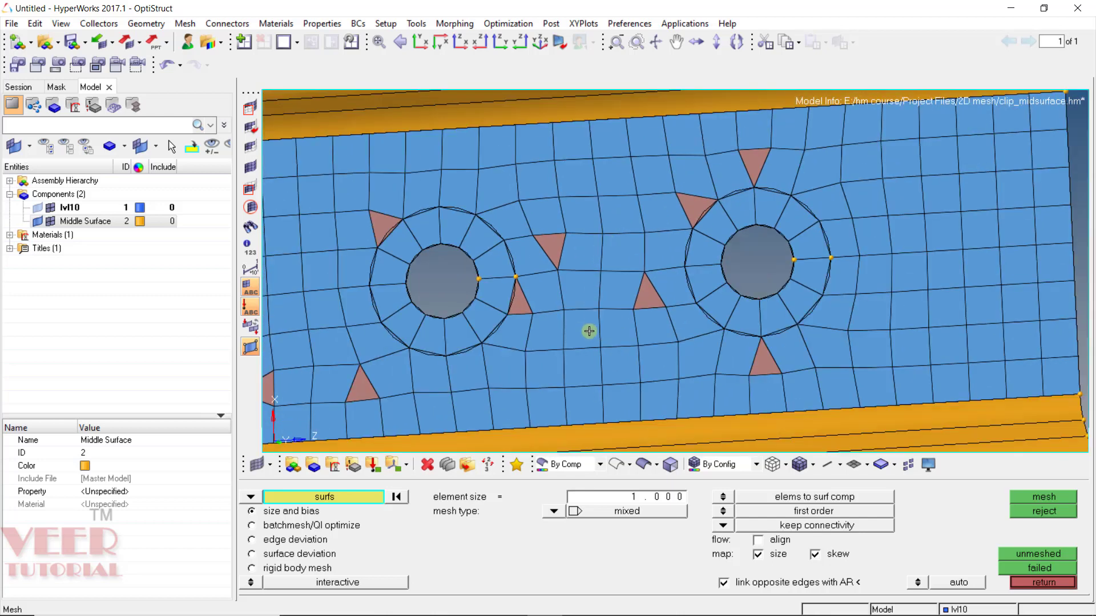
scroll(593, 336, down, 2)
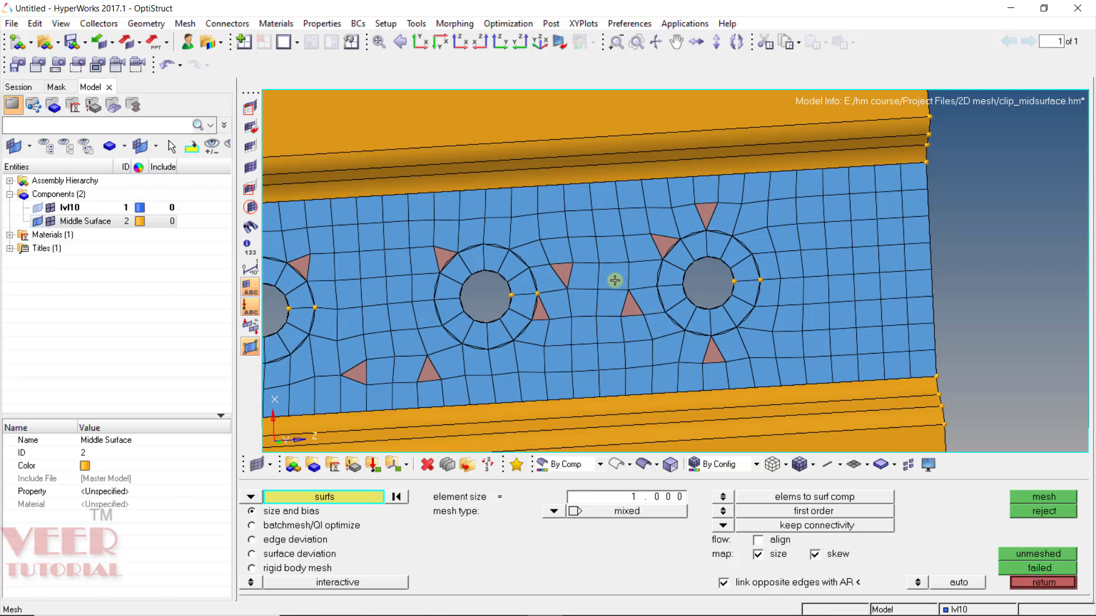
click(258, 499)
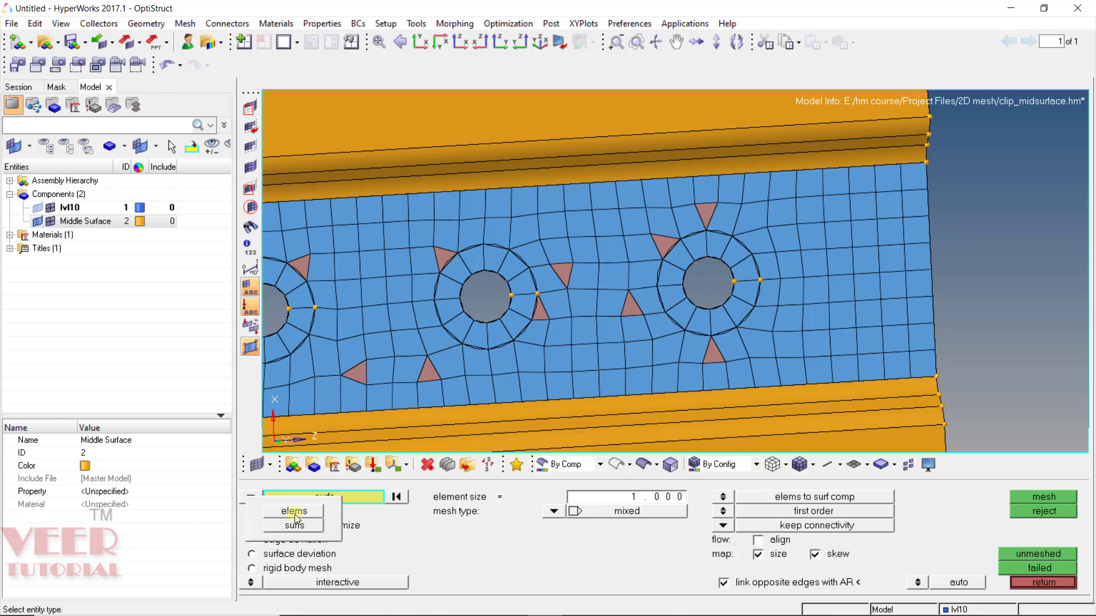
click(295, 511)
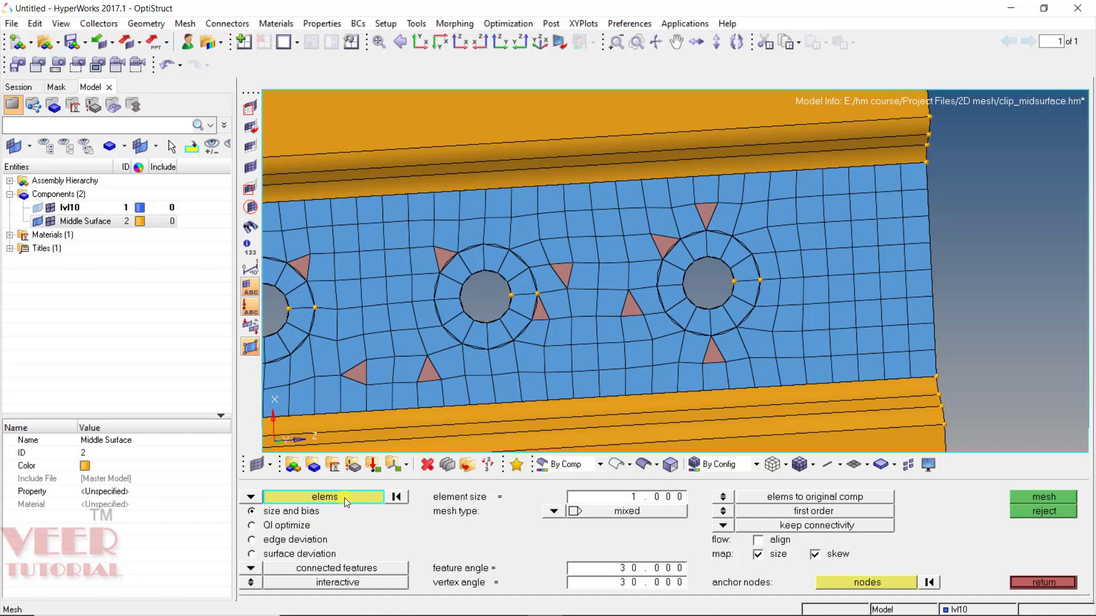
Remesh the block of elements between the two washers at the +Z end with size 1.000 and mixed type, and accept the mesh
click(566, 257)
key(shift)
shift+drag(549, 348, 534, 354)
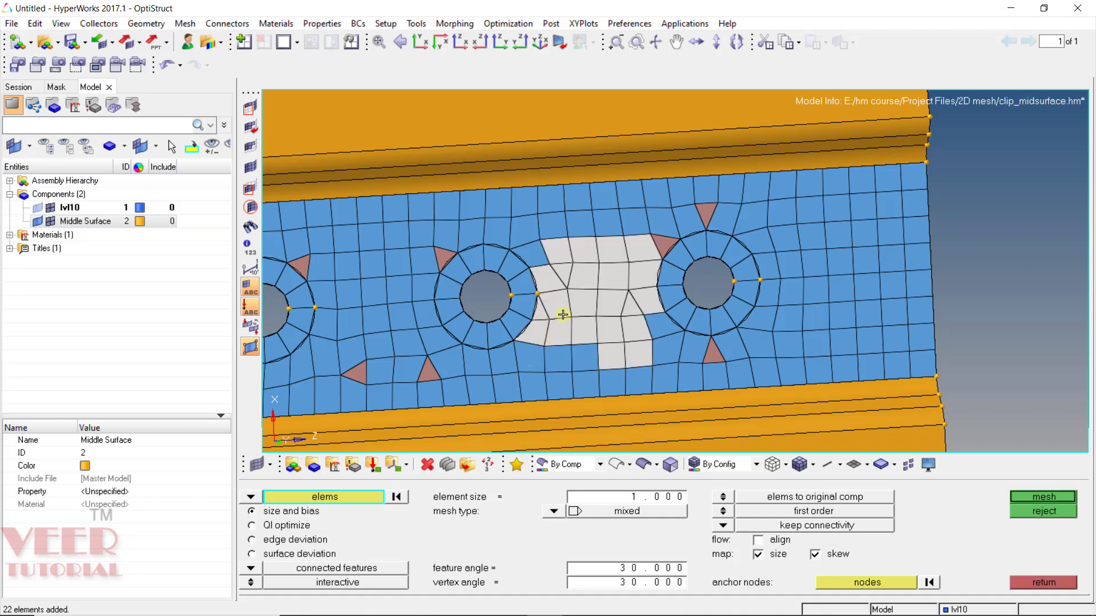
click(537, 255)
click(579, 359)
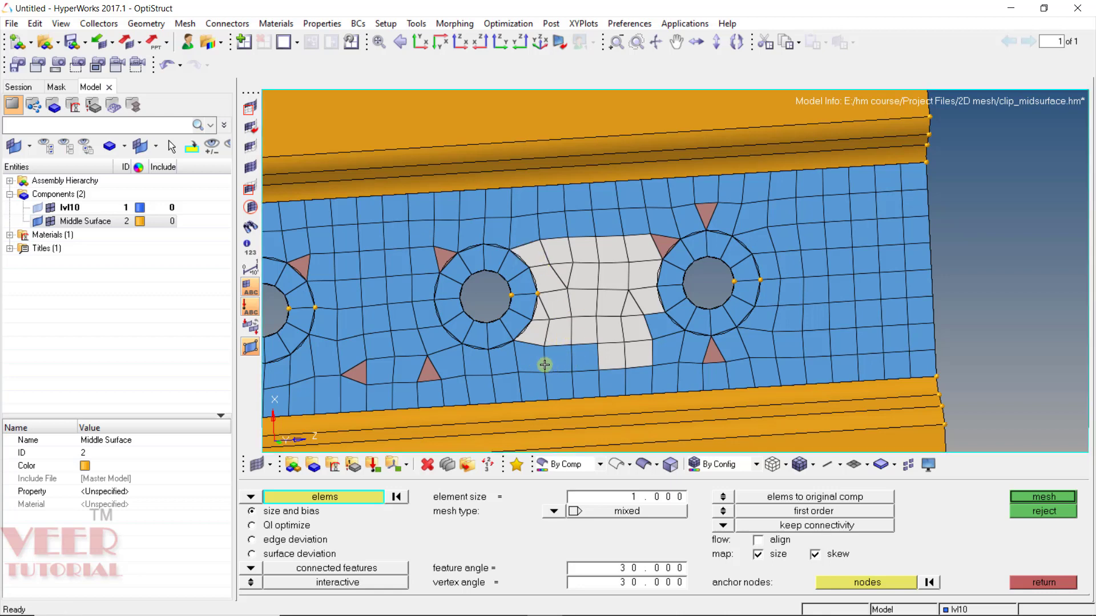
click(531, 360)
click(560, 358)
click(584, 358)
click(668, 349)
click(662, 322)
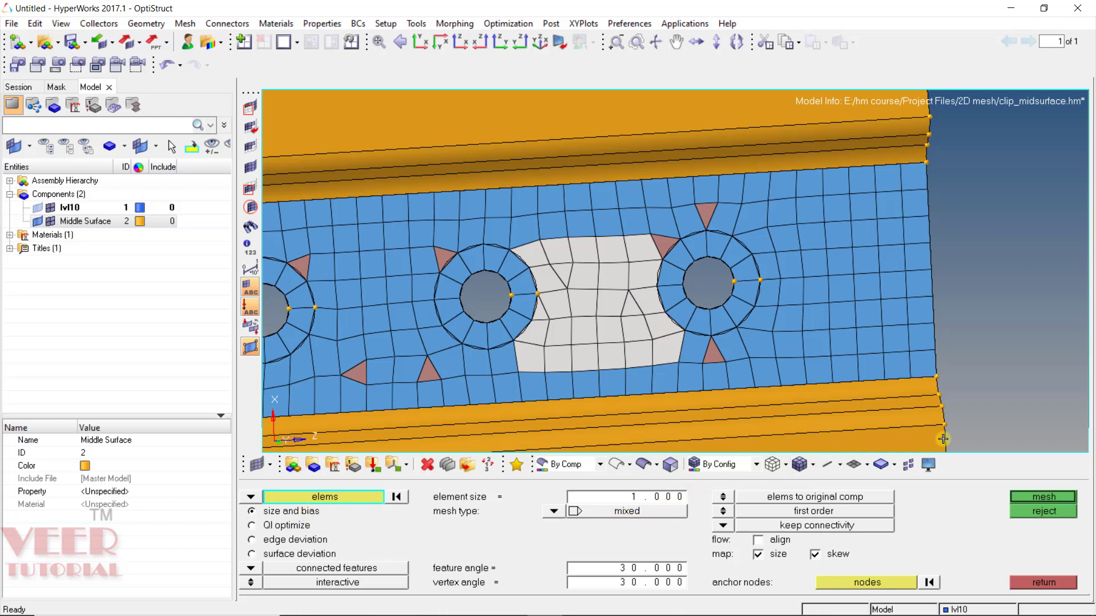
click(1033, 498)
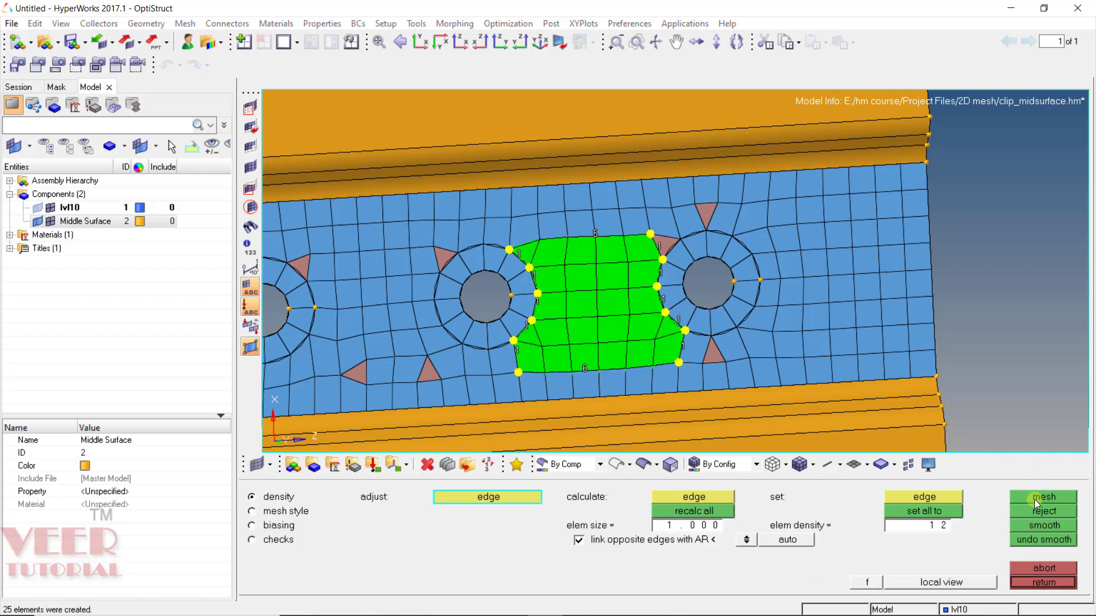
click(1038, 582)
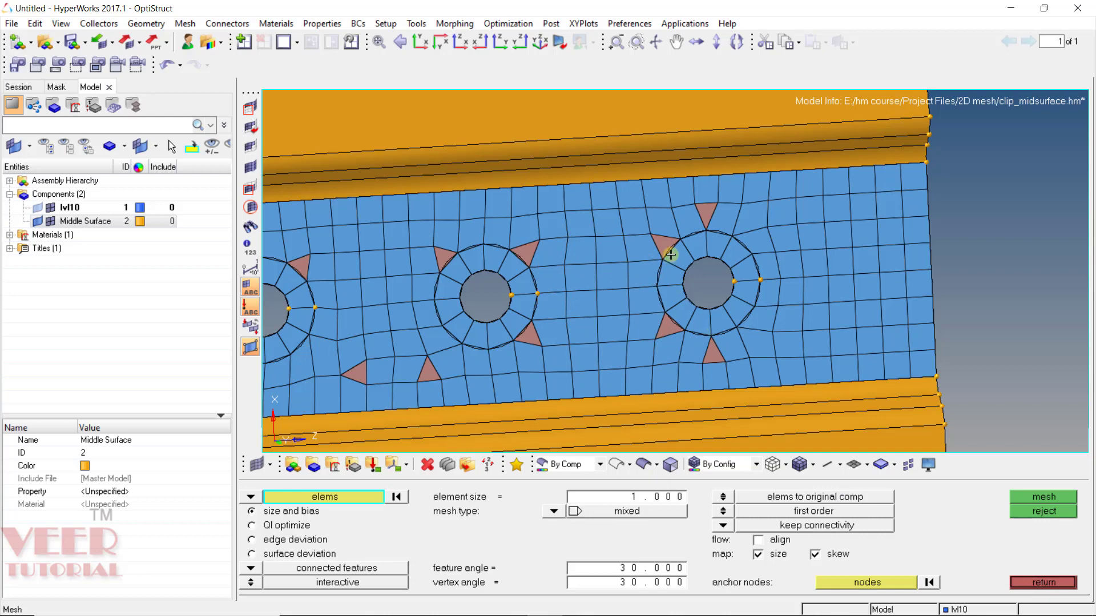
Leave the automesh and save the model as clip_midsurface_1 in the 2D mesh folder
scroll(651, 275, down, 4)
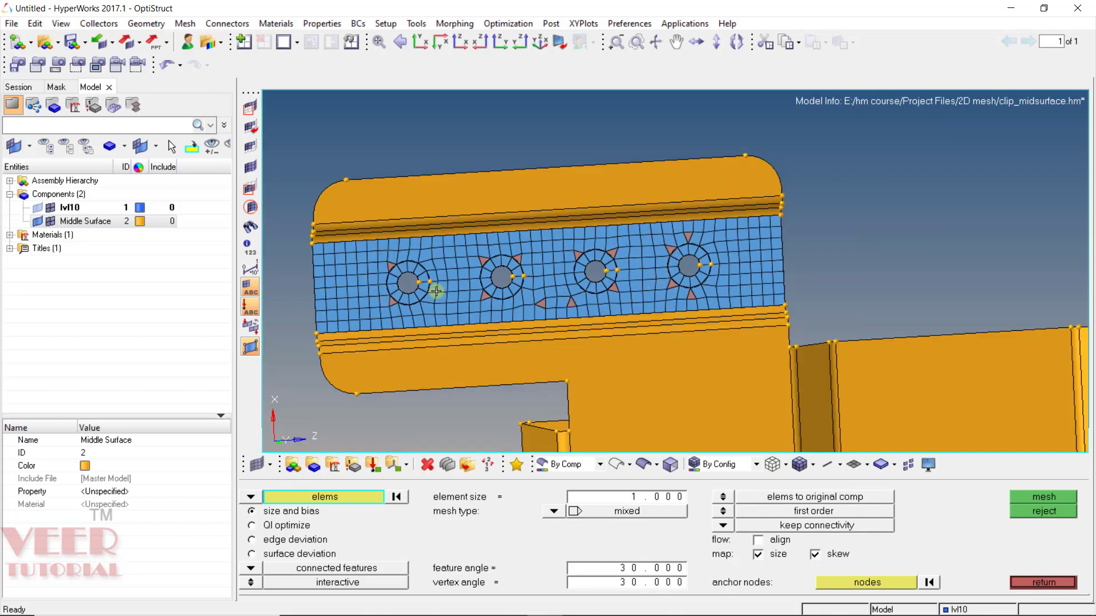
key(Escape)
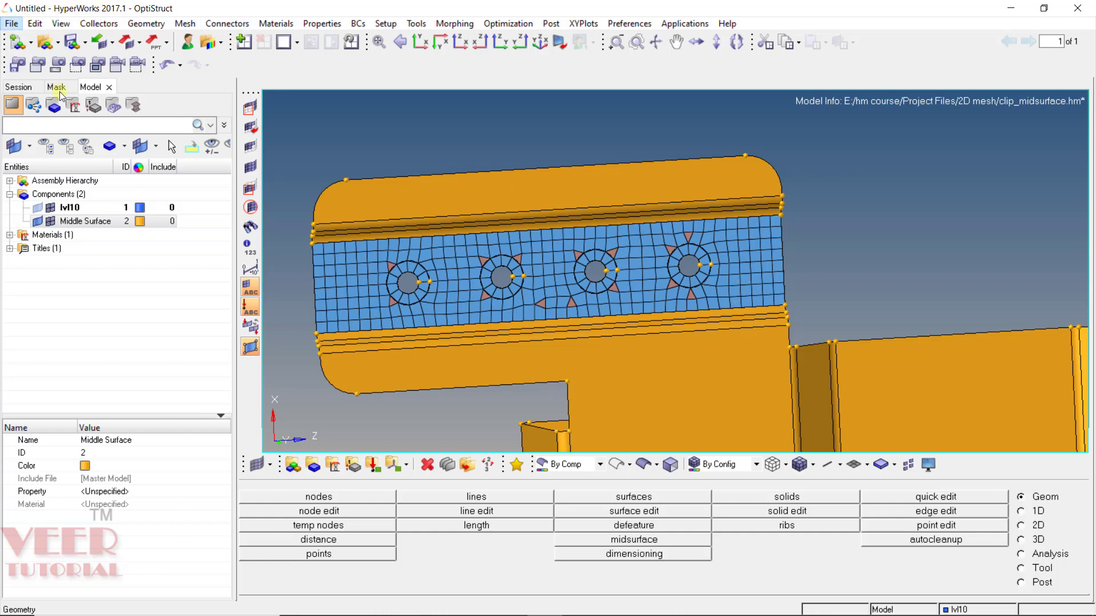
click(12, 24)
mouse_move(58, 103)
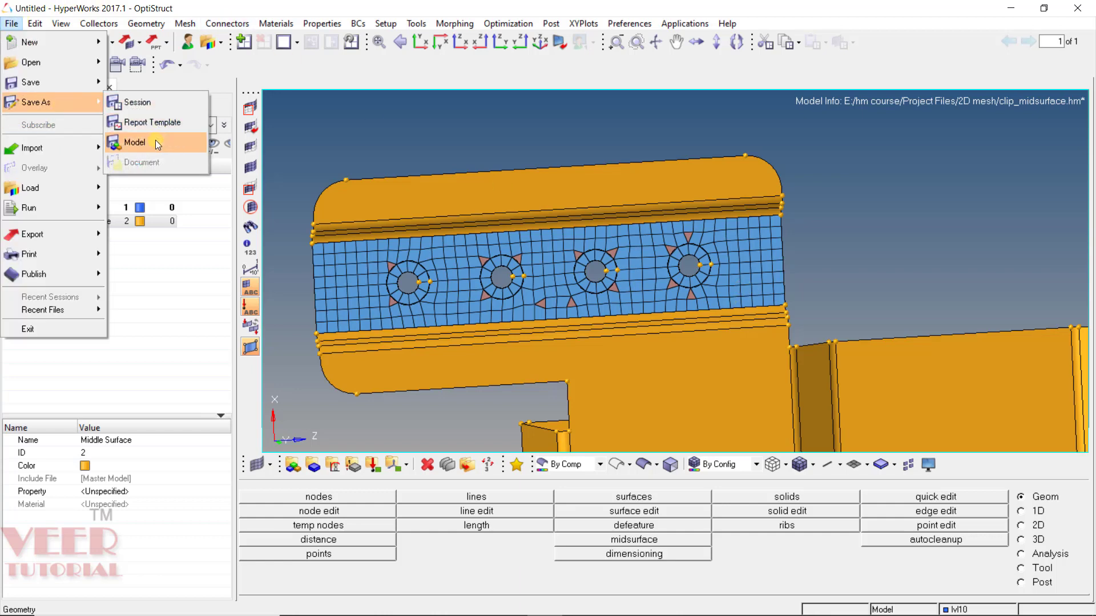
click(155, 142)
click(461, 338)
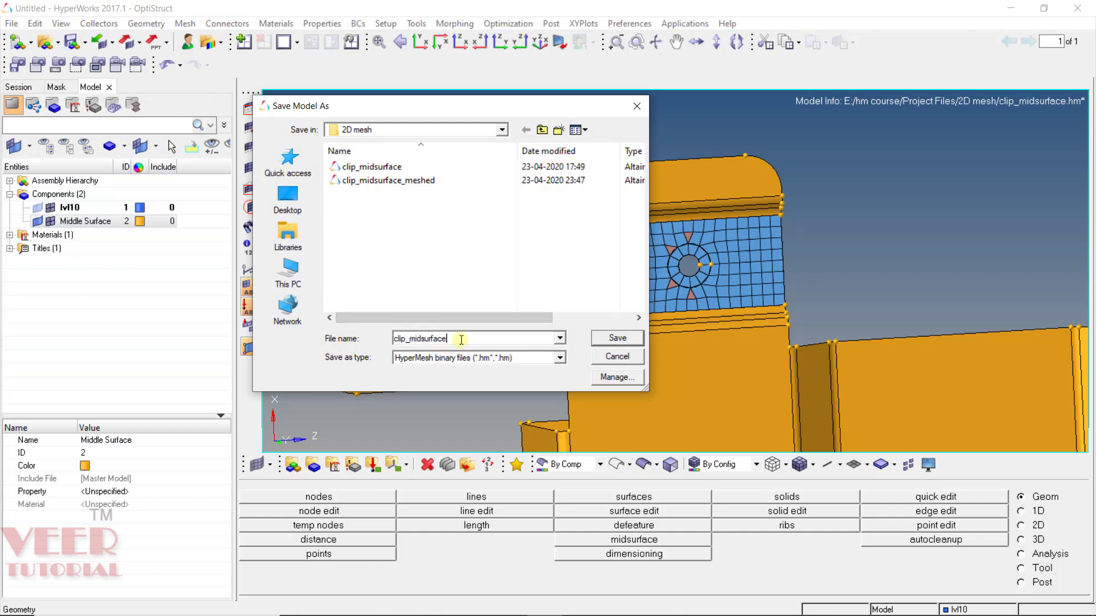
text(_1)
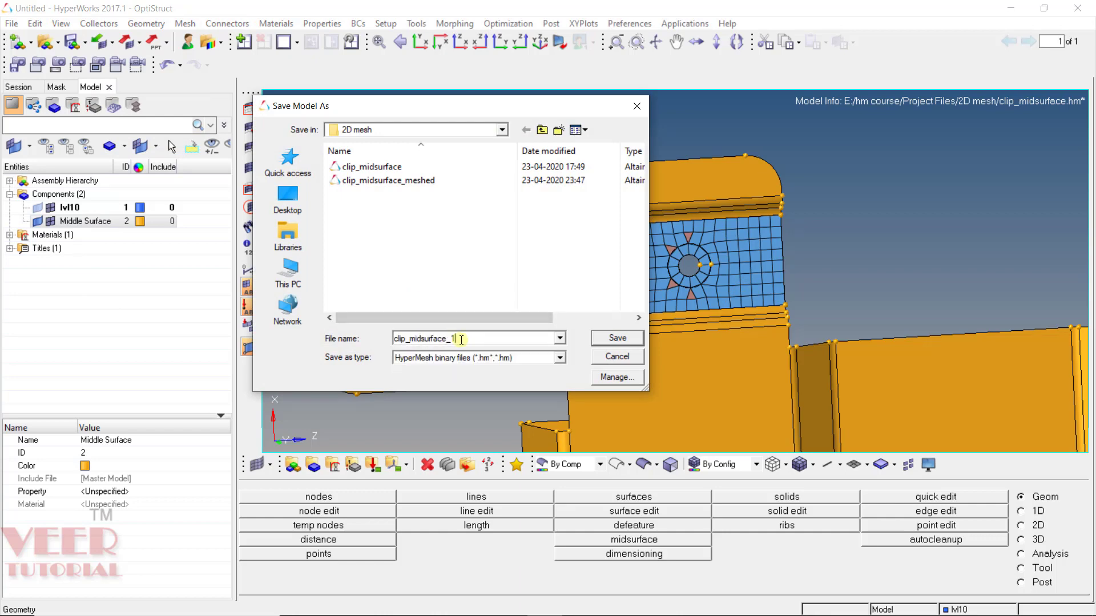
key(Return)
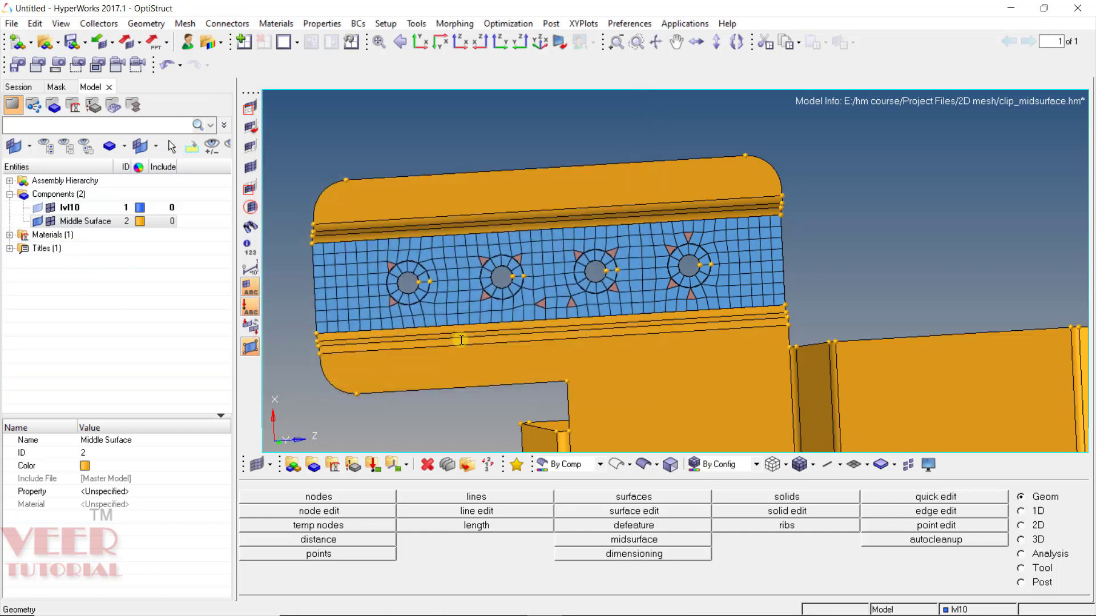